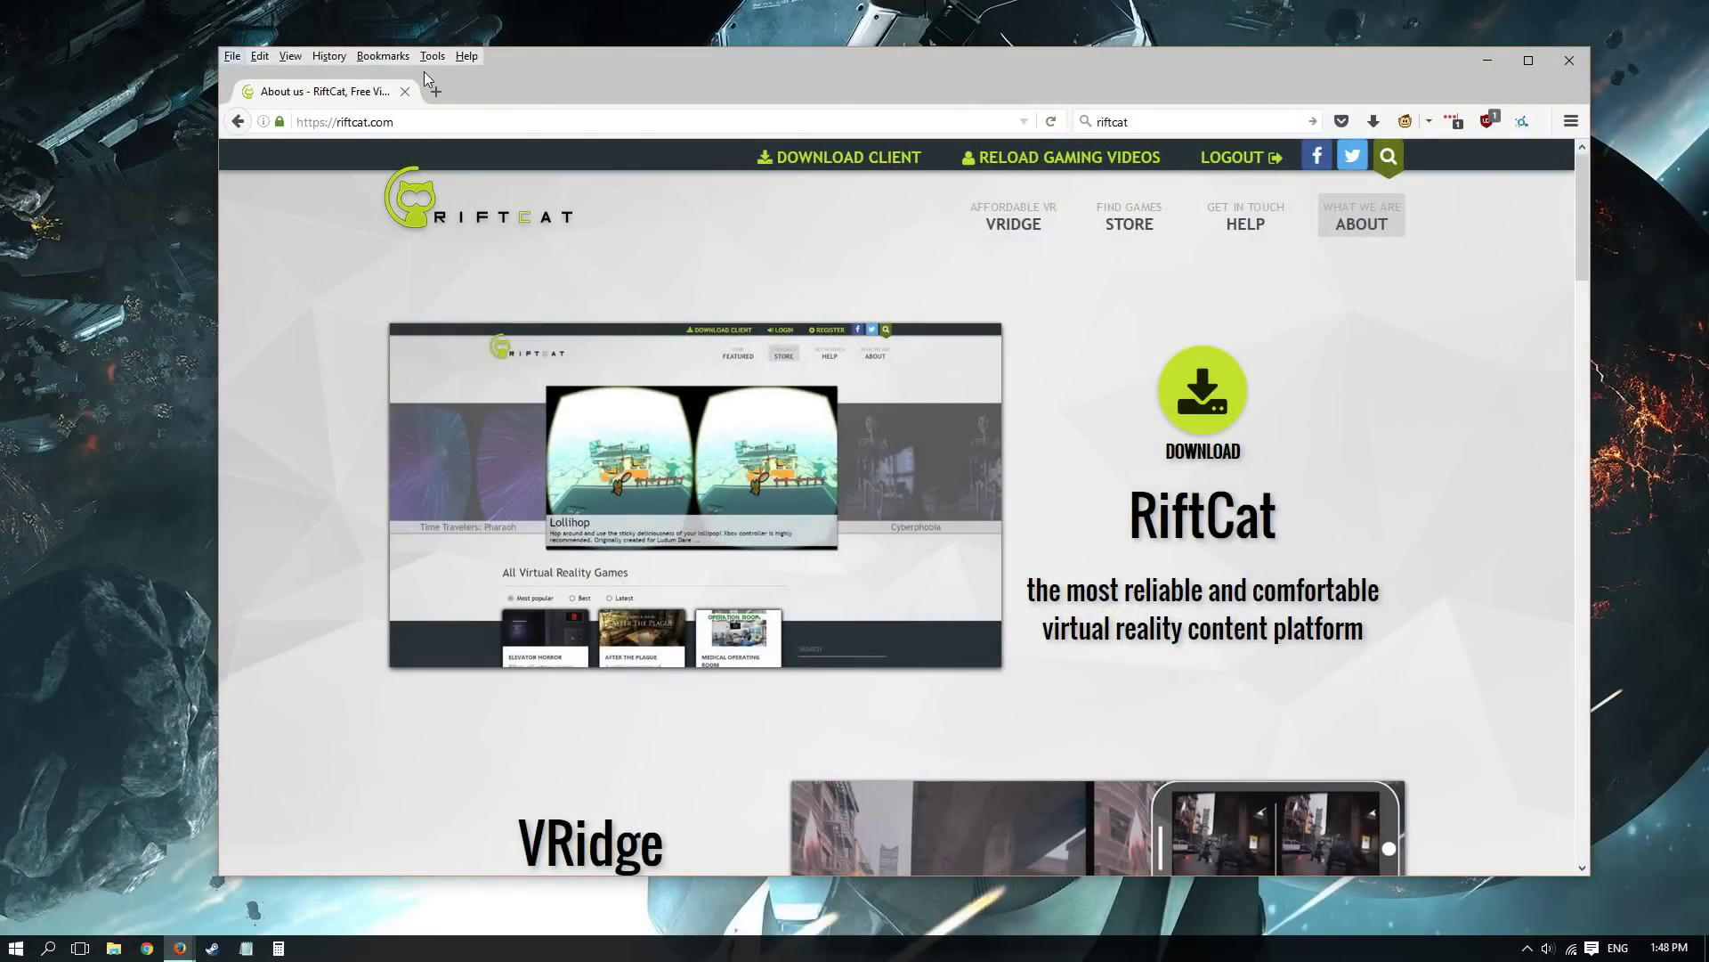
Step: Download the RiftCat client from the end of the website's About page and open VRidge in the phone's app store
click(1122, 87)
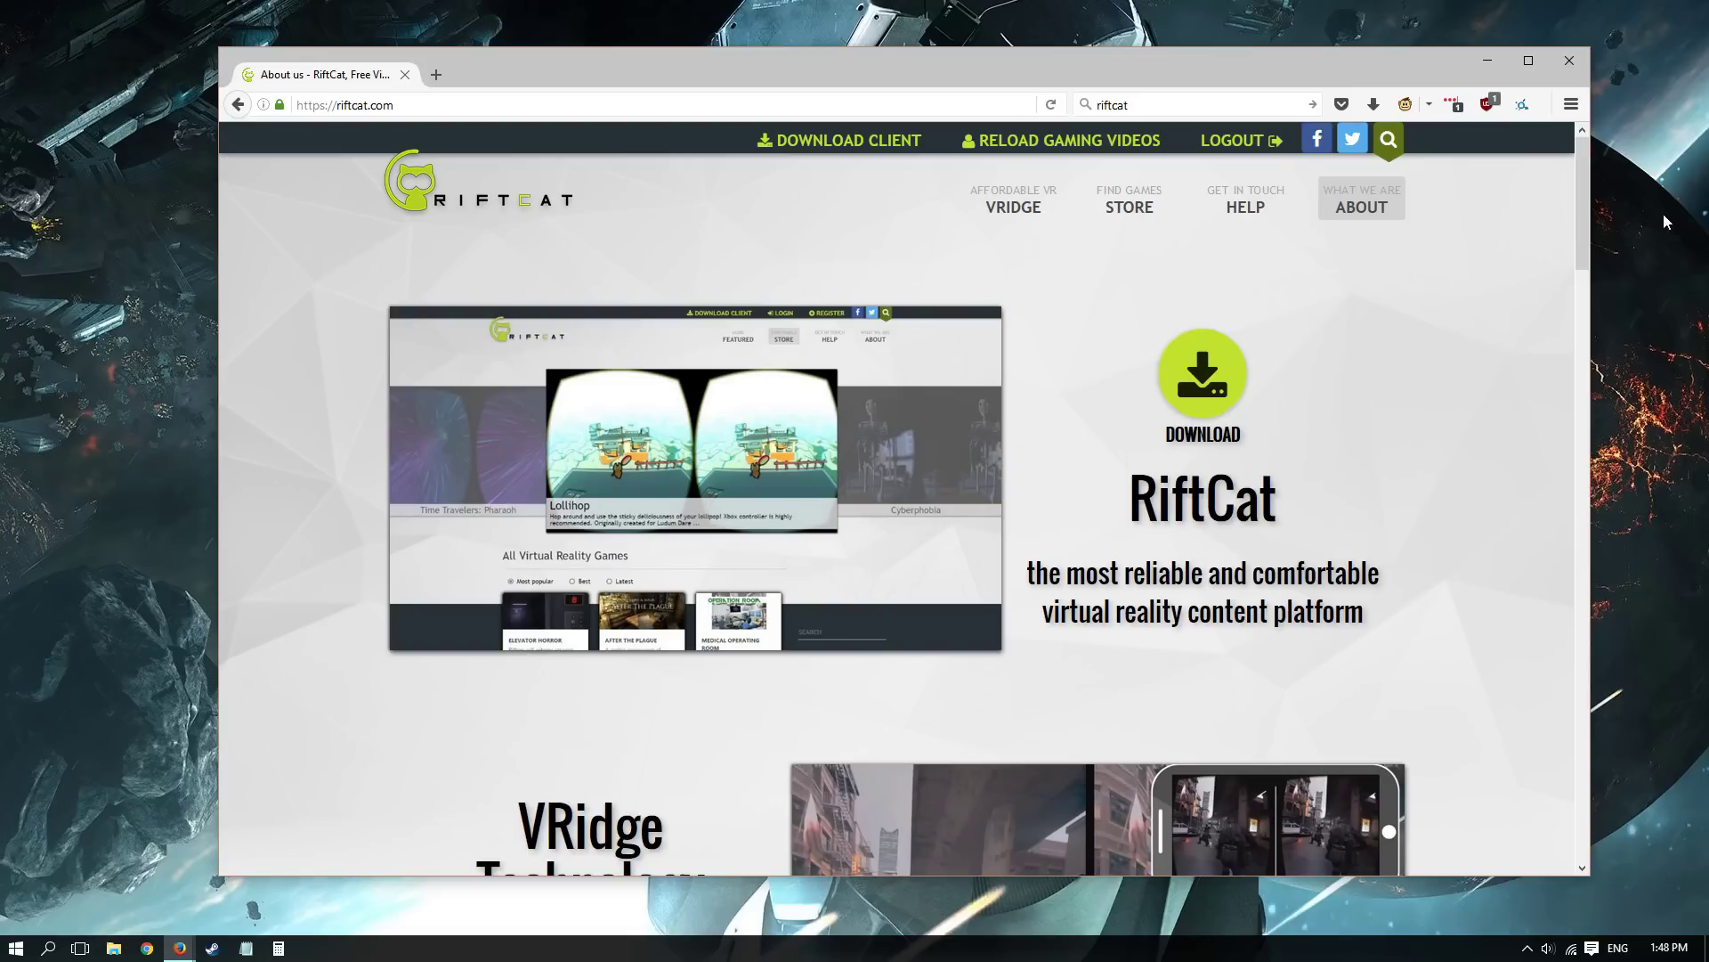
drag(1586, 166, 1626, 769)
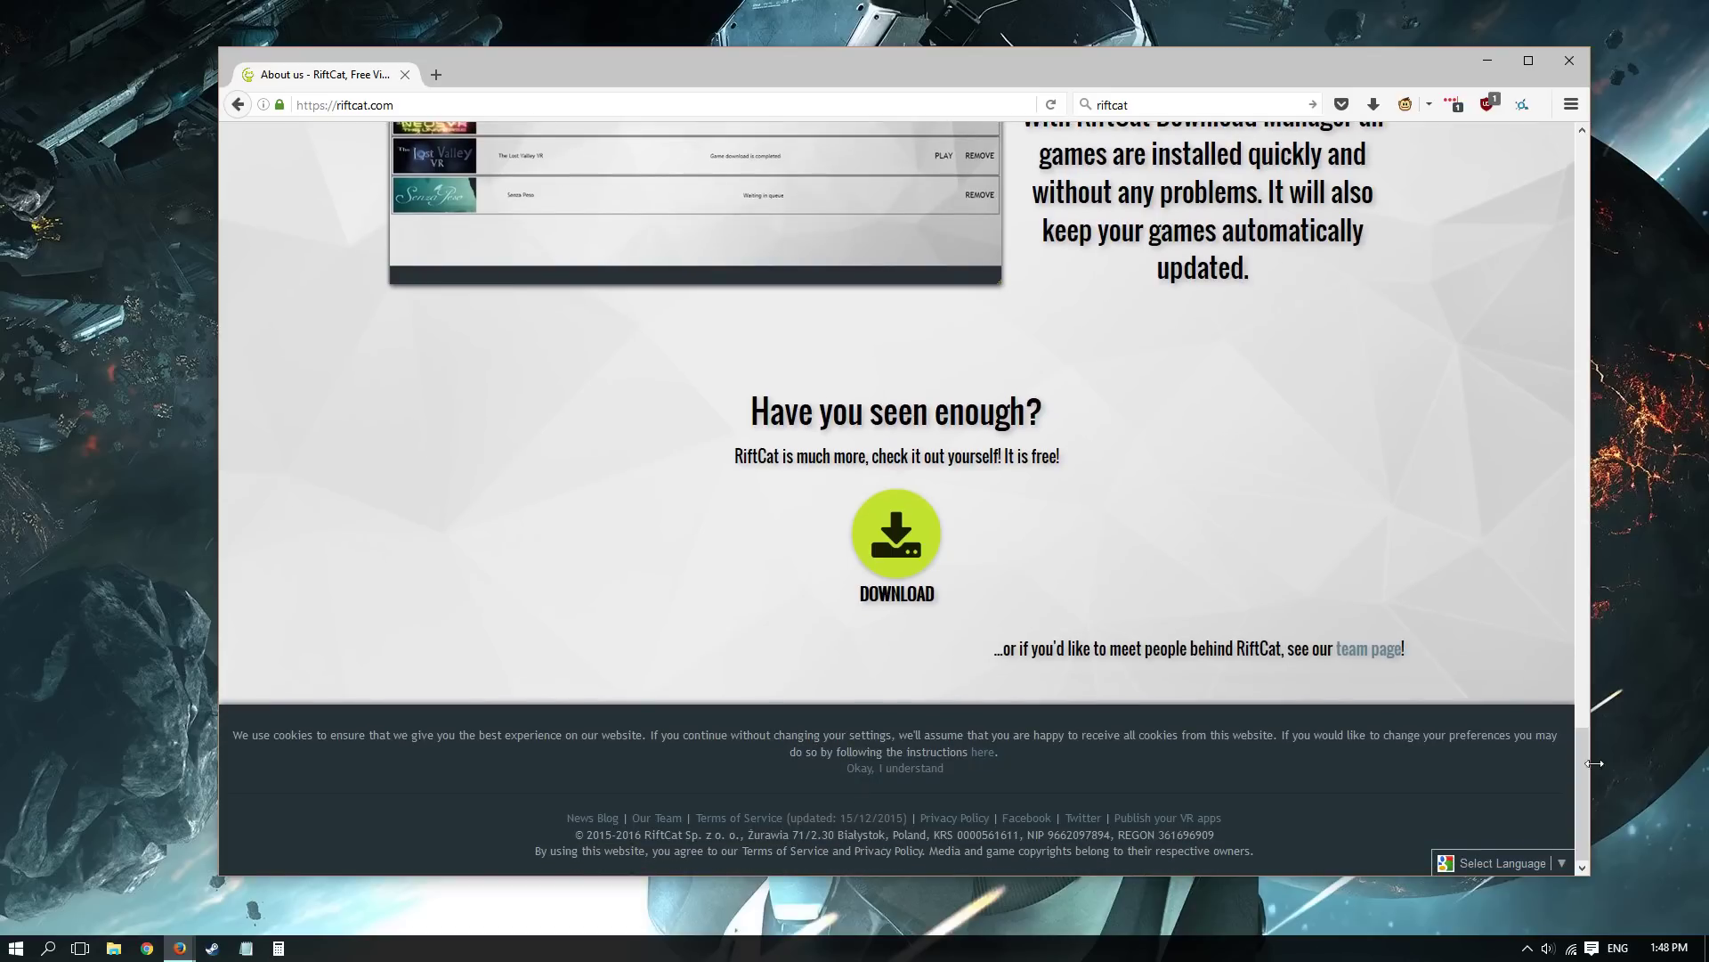
click(924, 546)
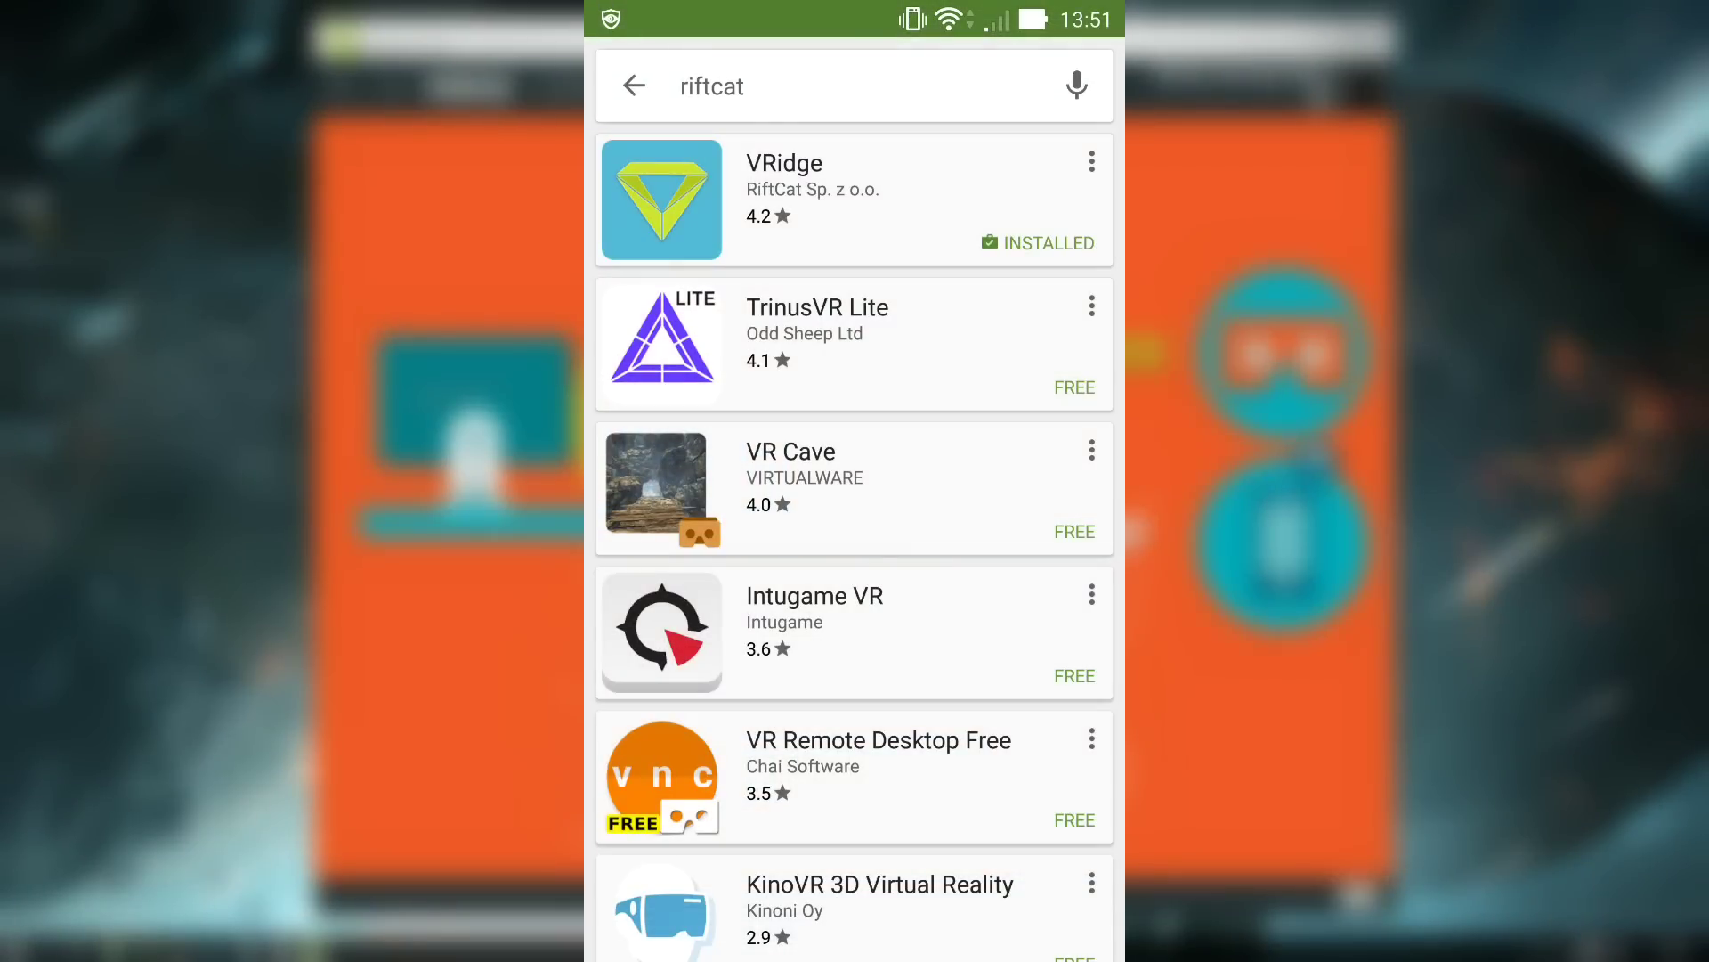
click(872, 192)
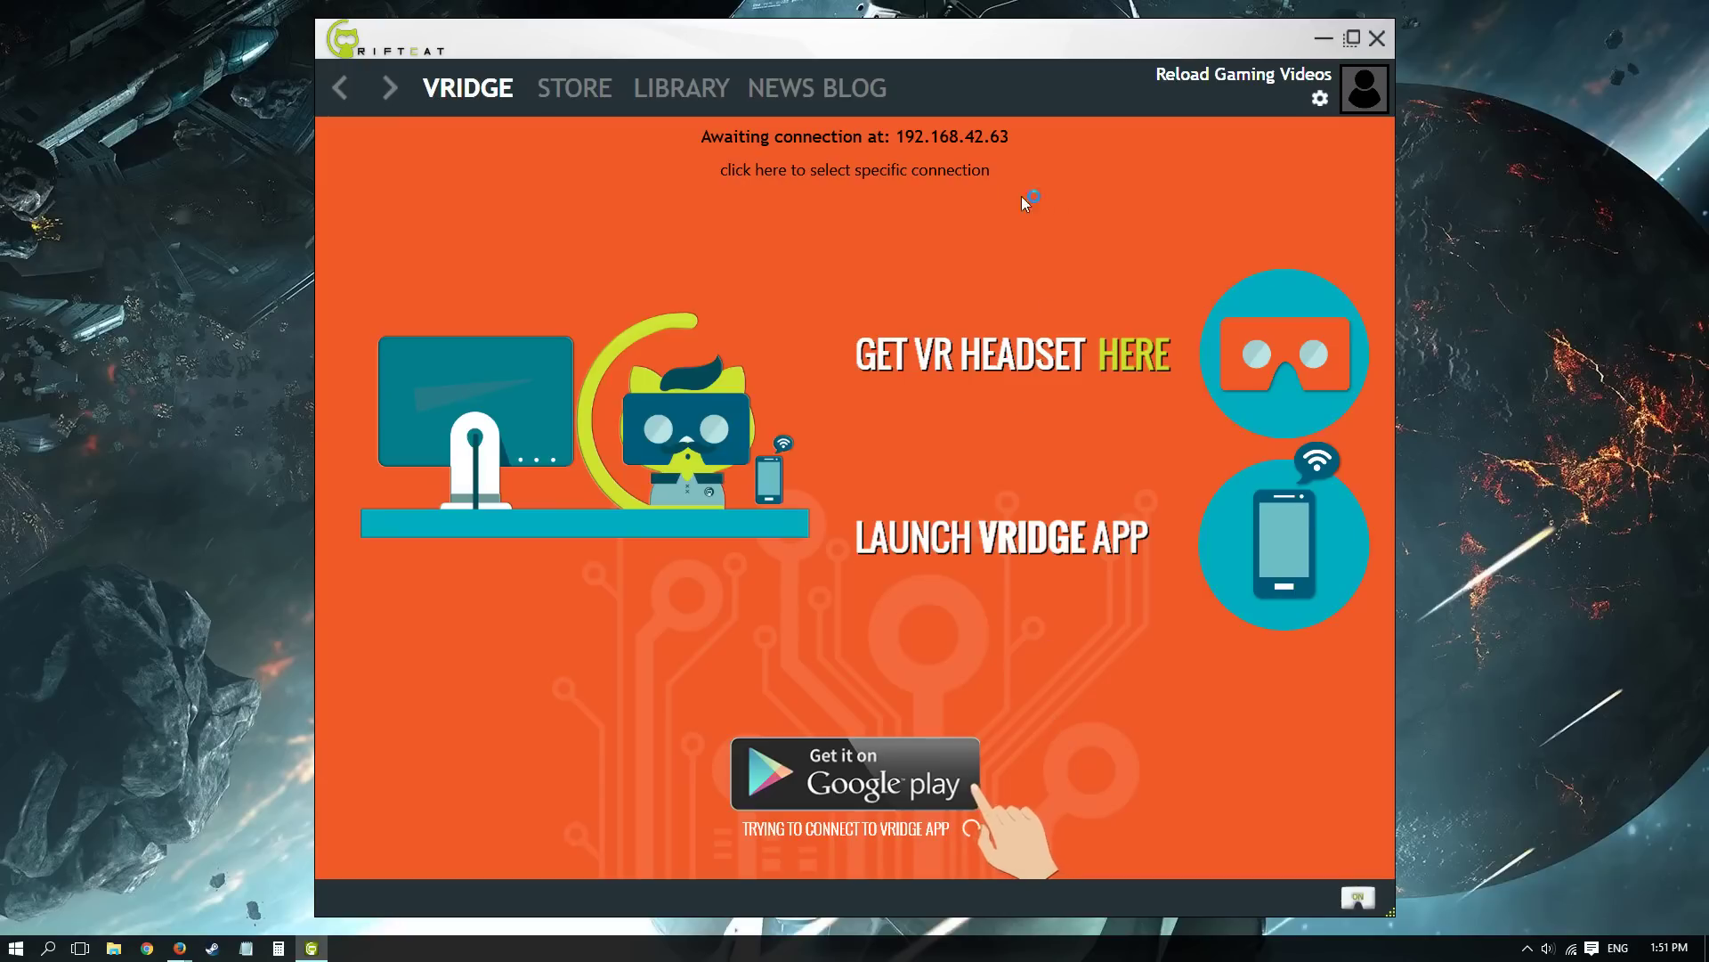
Step: Open the specific connection choices for VRidge and turn on USB tethering on the phone
click(959, 169)
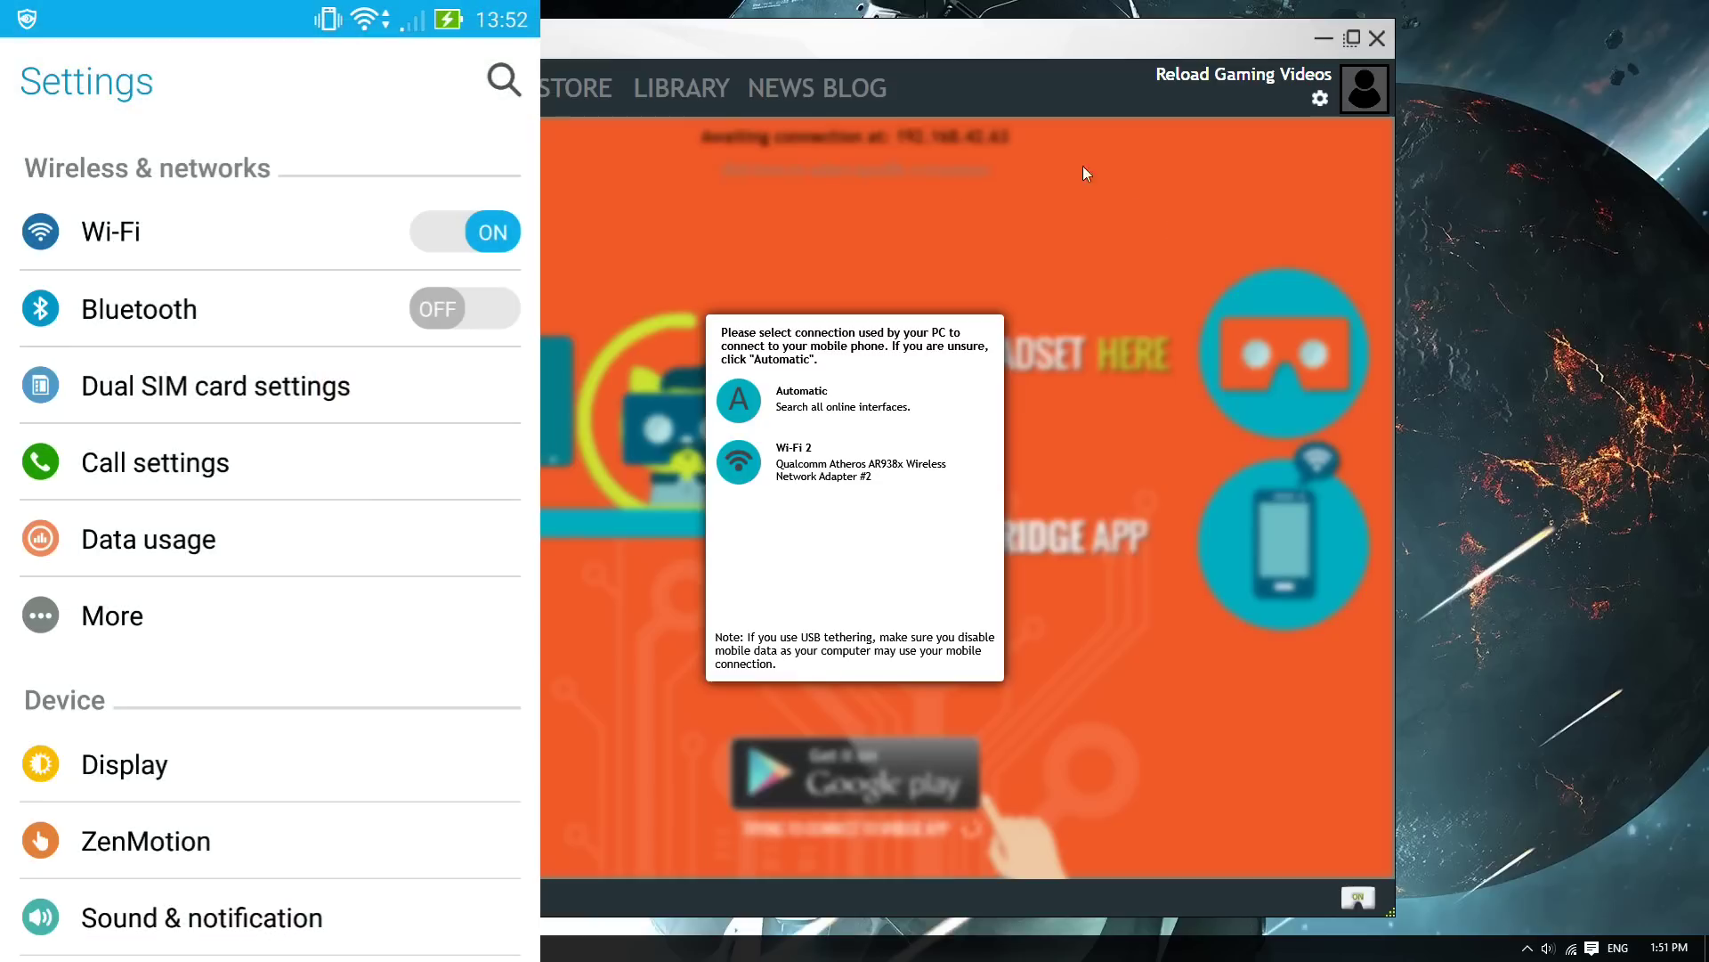
click(813, 466)
click(260, 598)
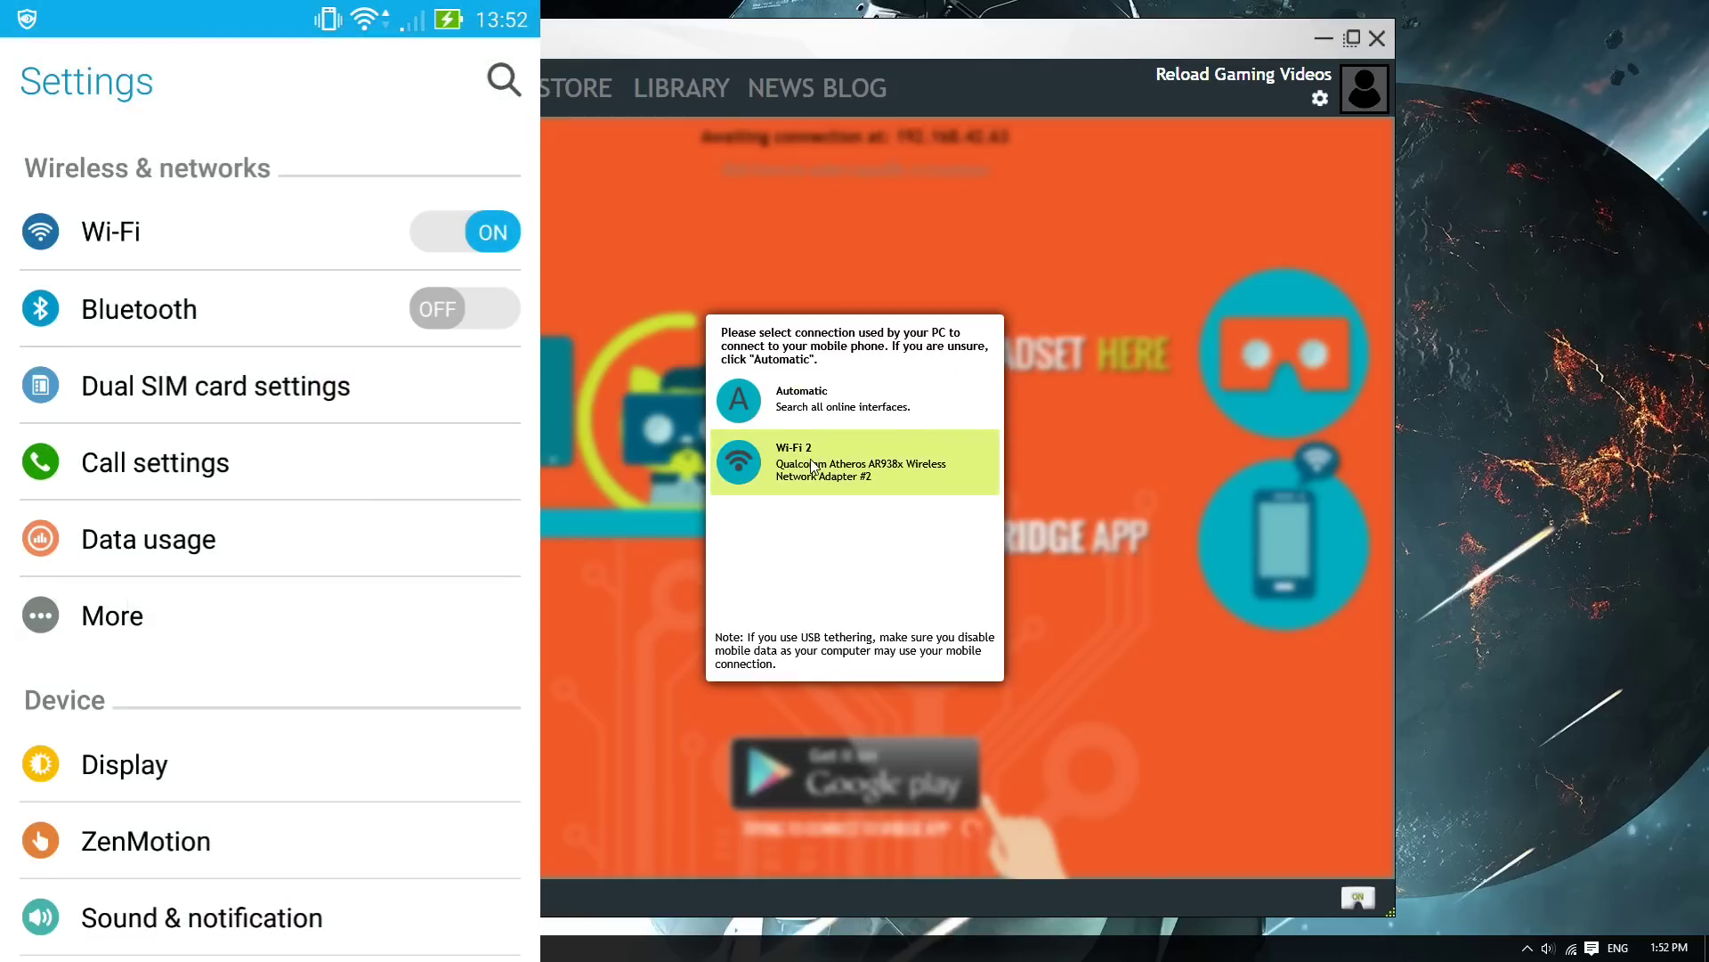
click(133, 258)
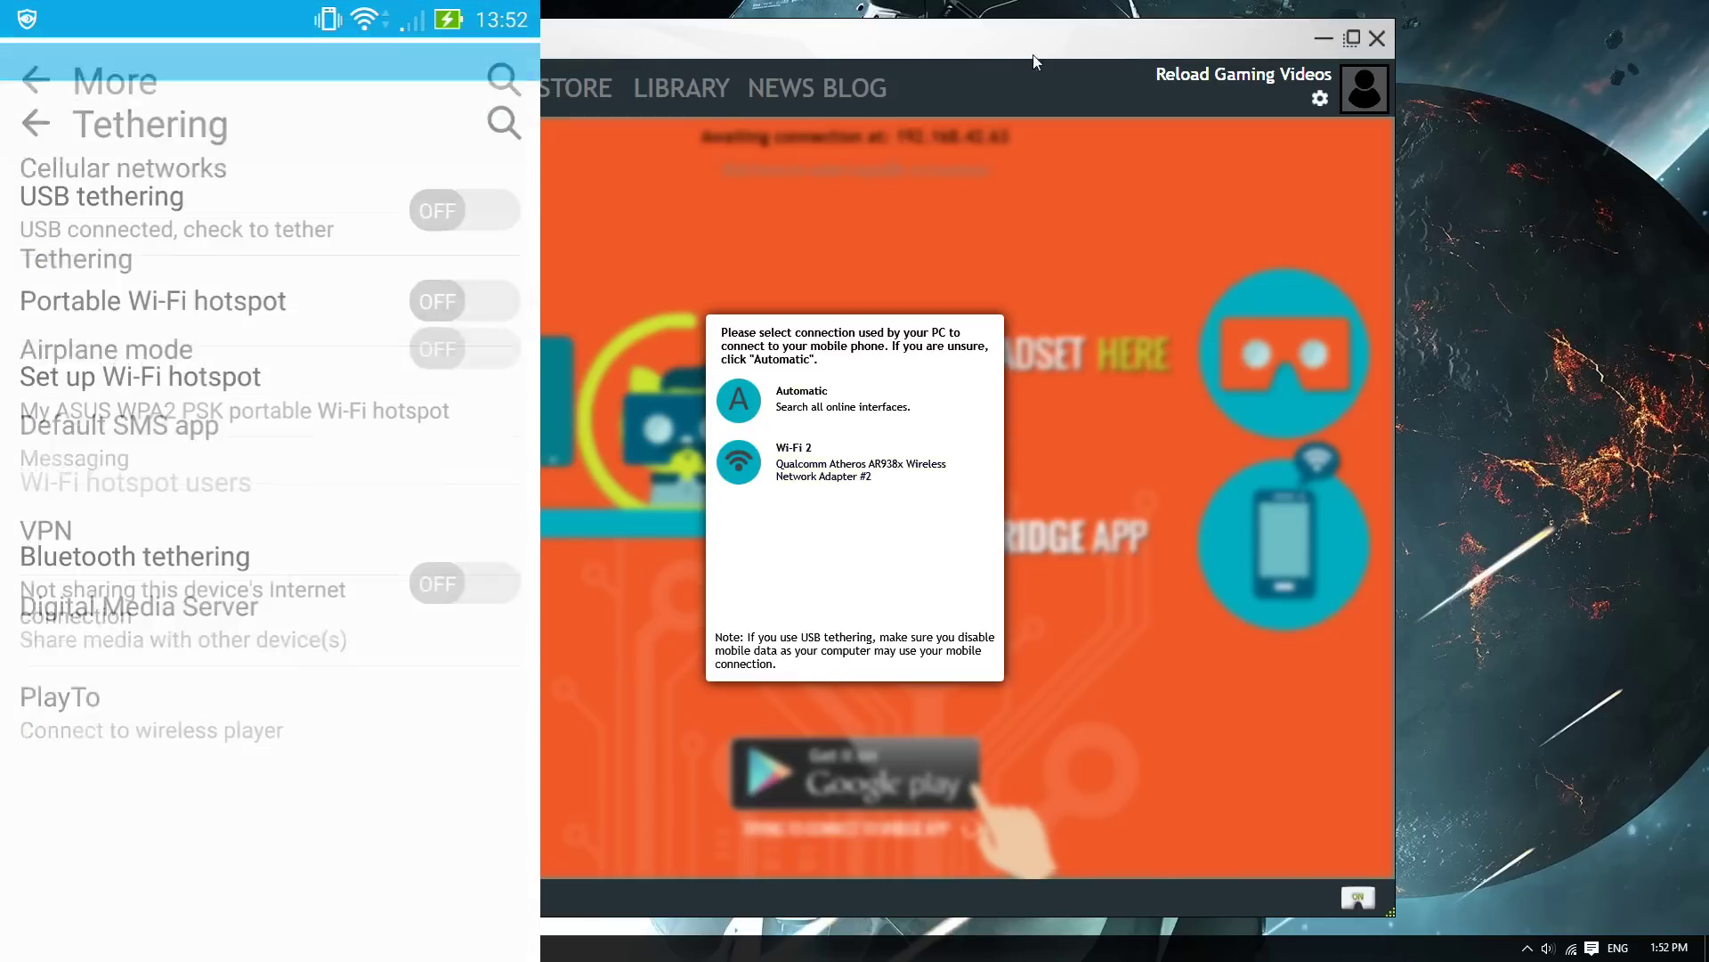
click(268, 167)
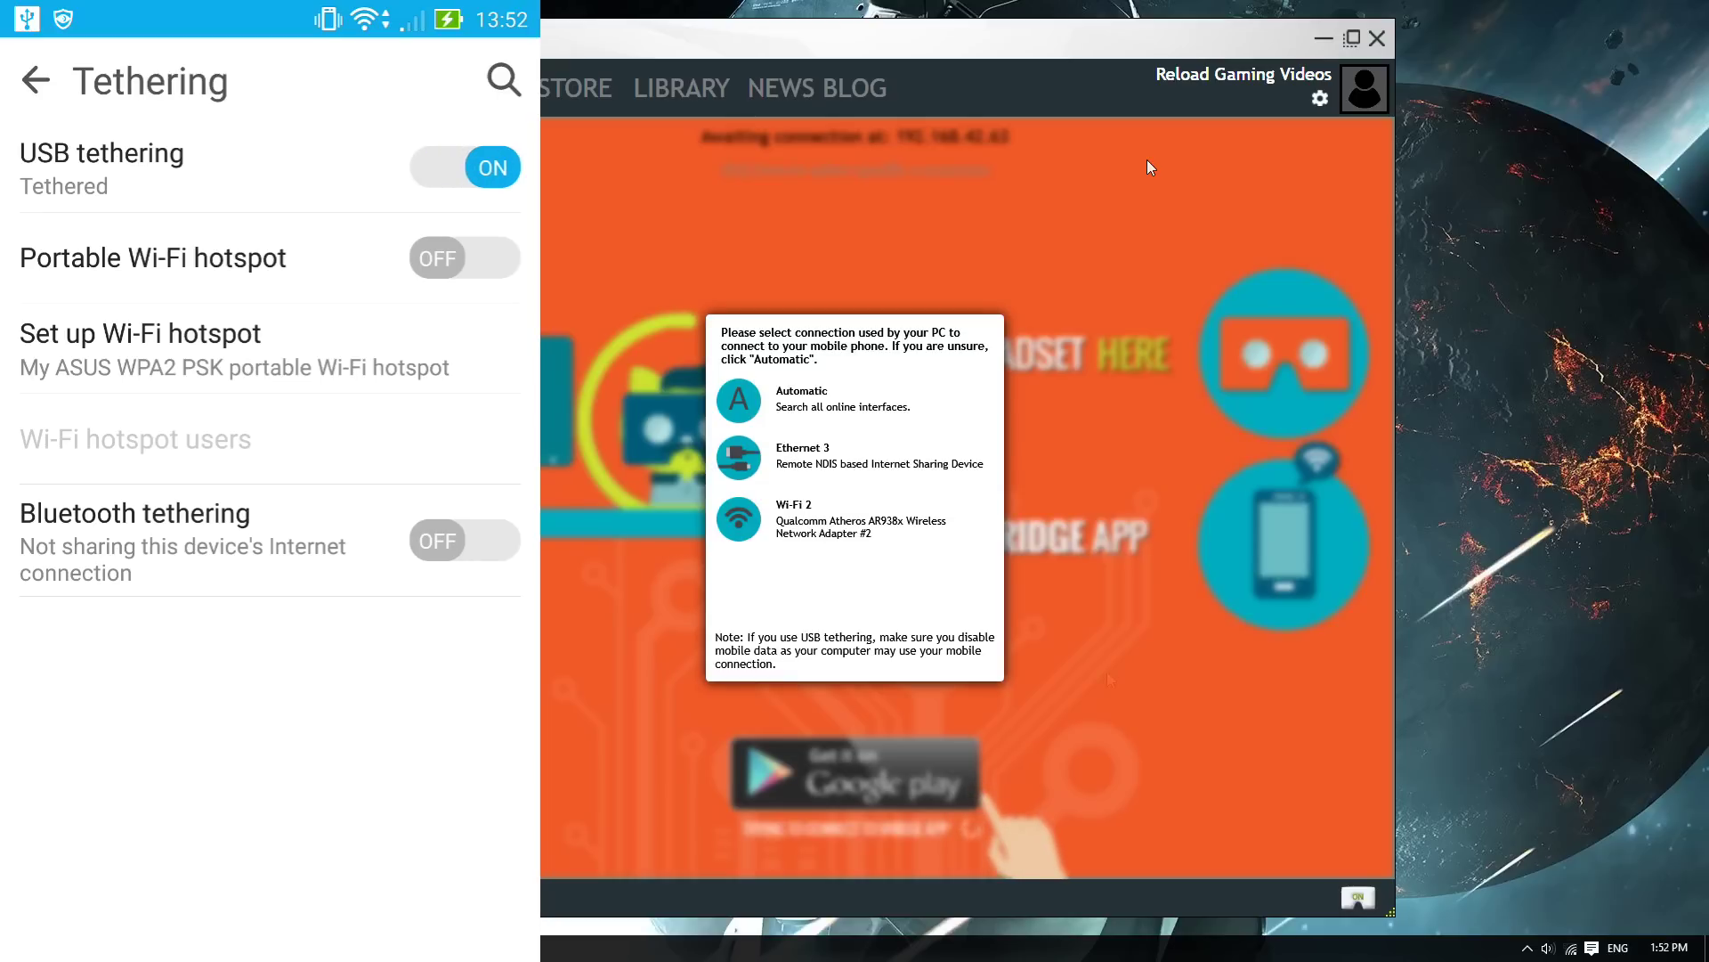
Step: Connect VRidge through the Ethernet 3 interface and accept the detected ASUS phone
click(814, 456)
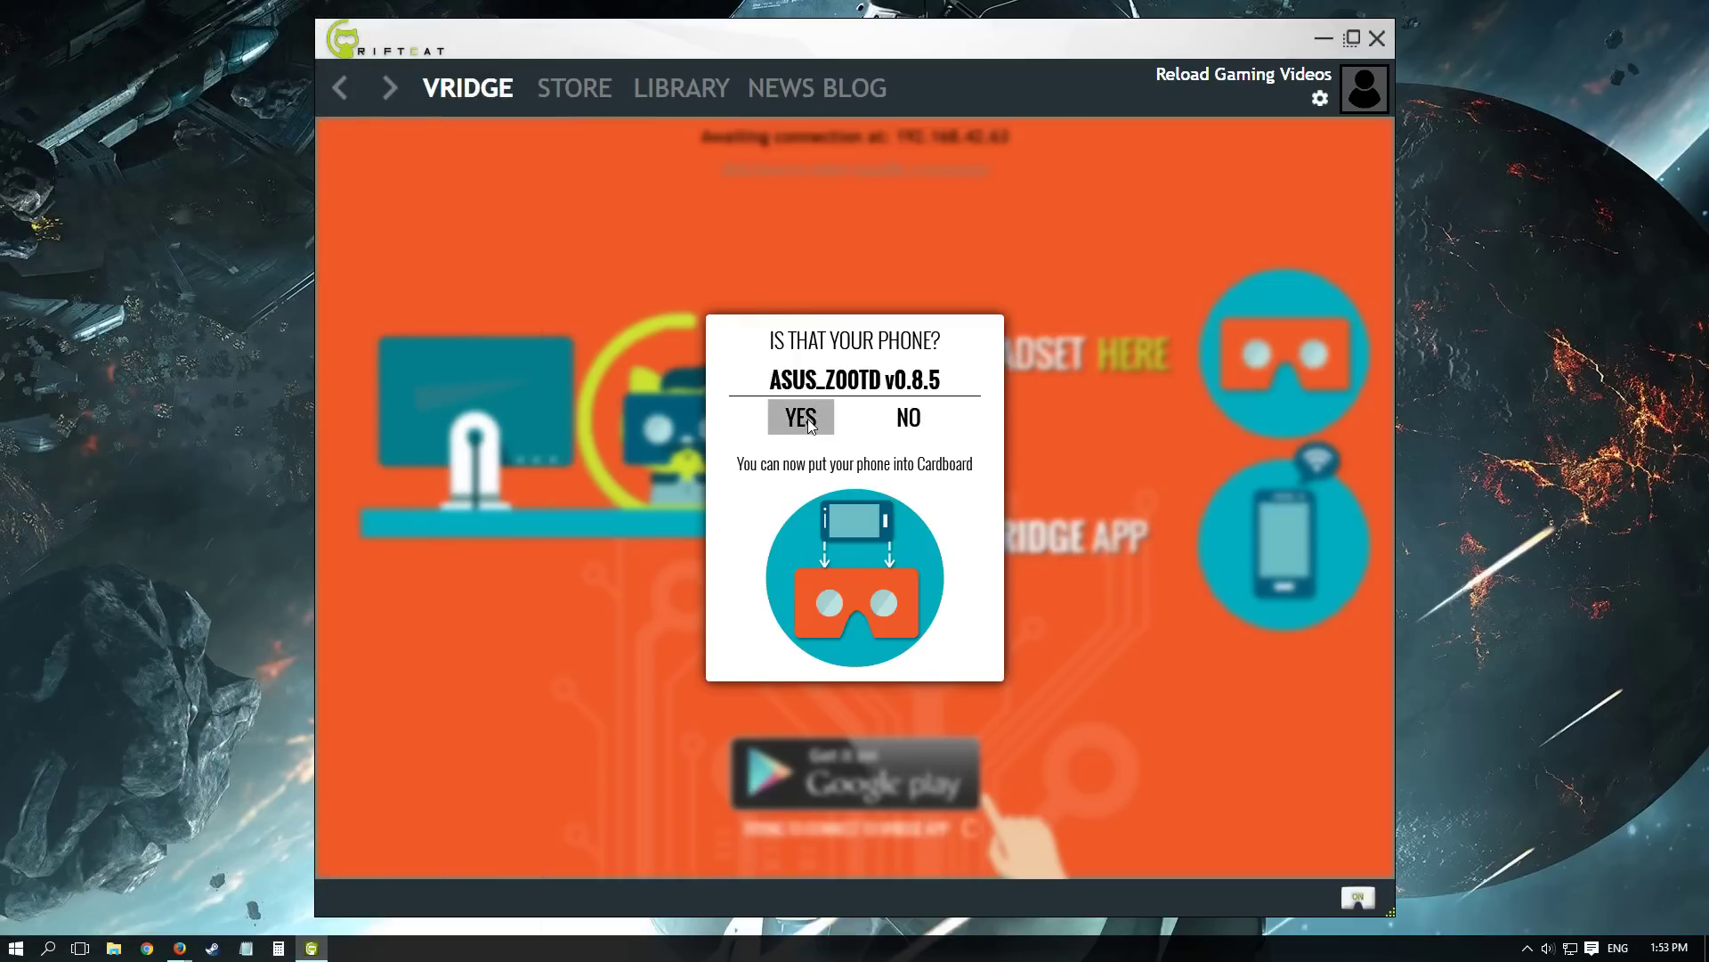
click(801, 419)
Step: Open the games offered on RiftCat and browse the featured titles in the store carousel
click(719, 372)
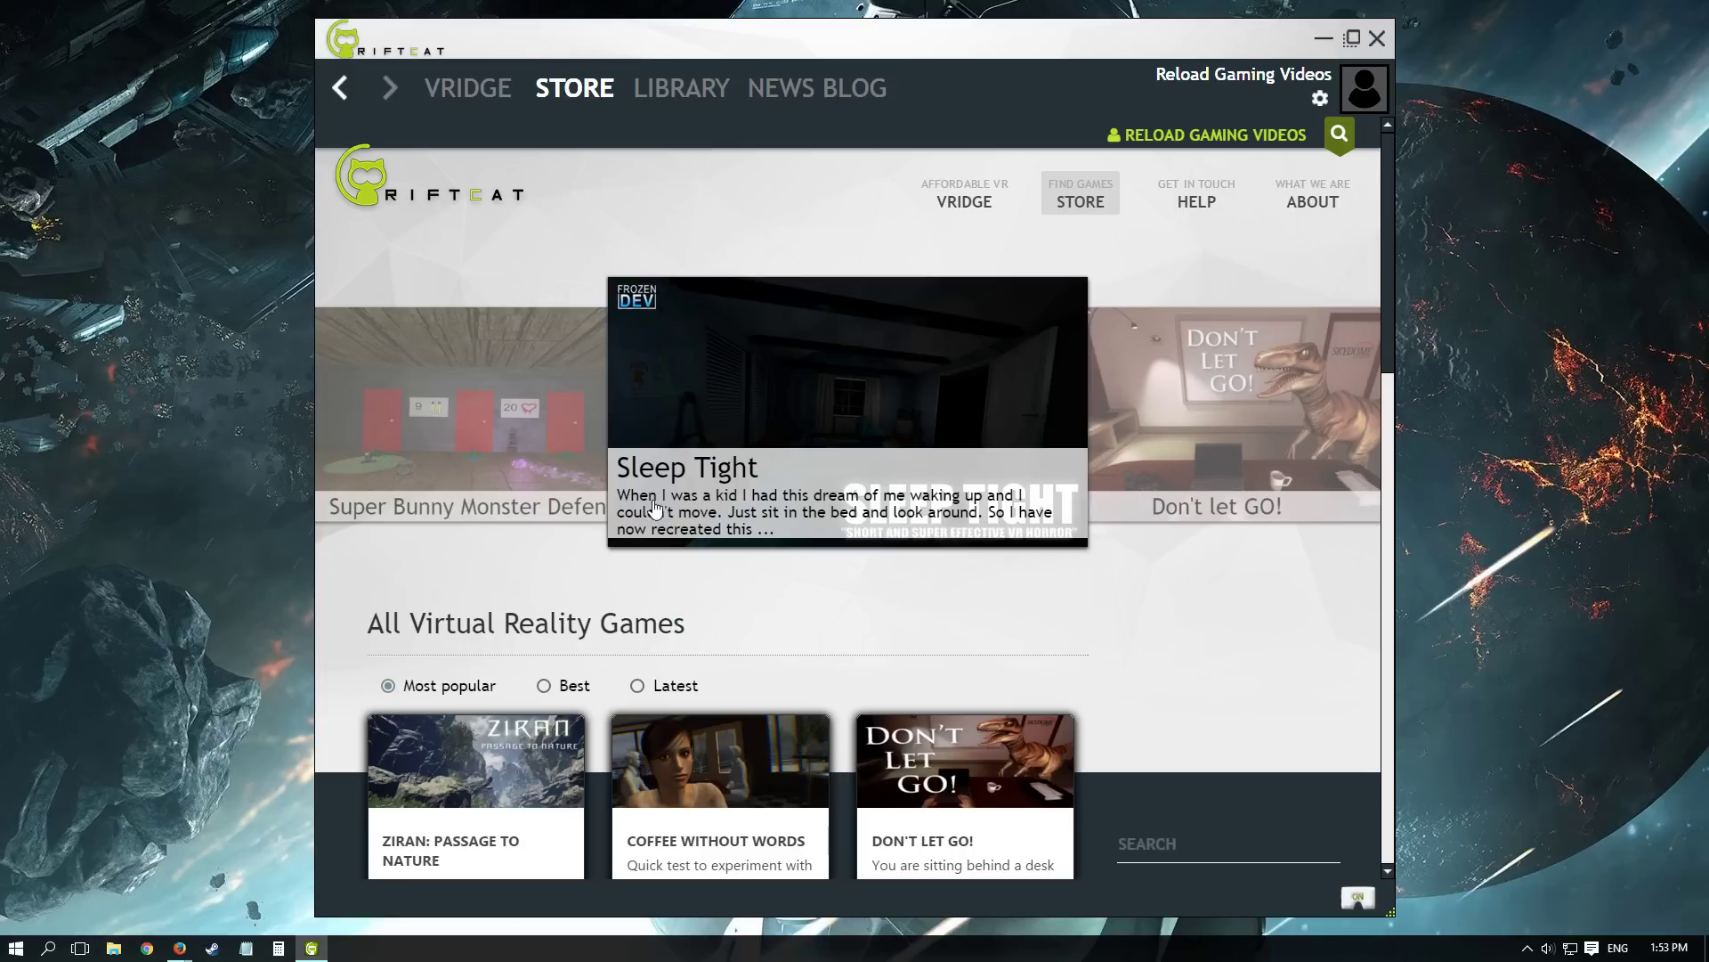
click(497, 416)
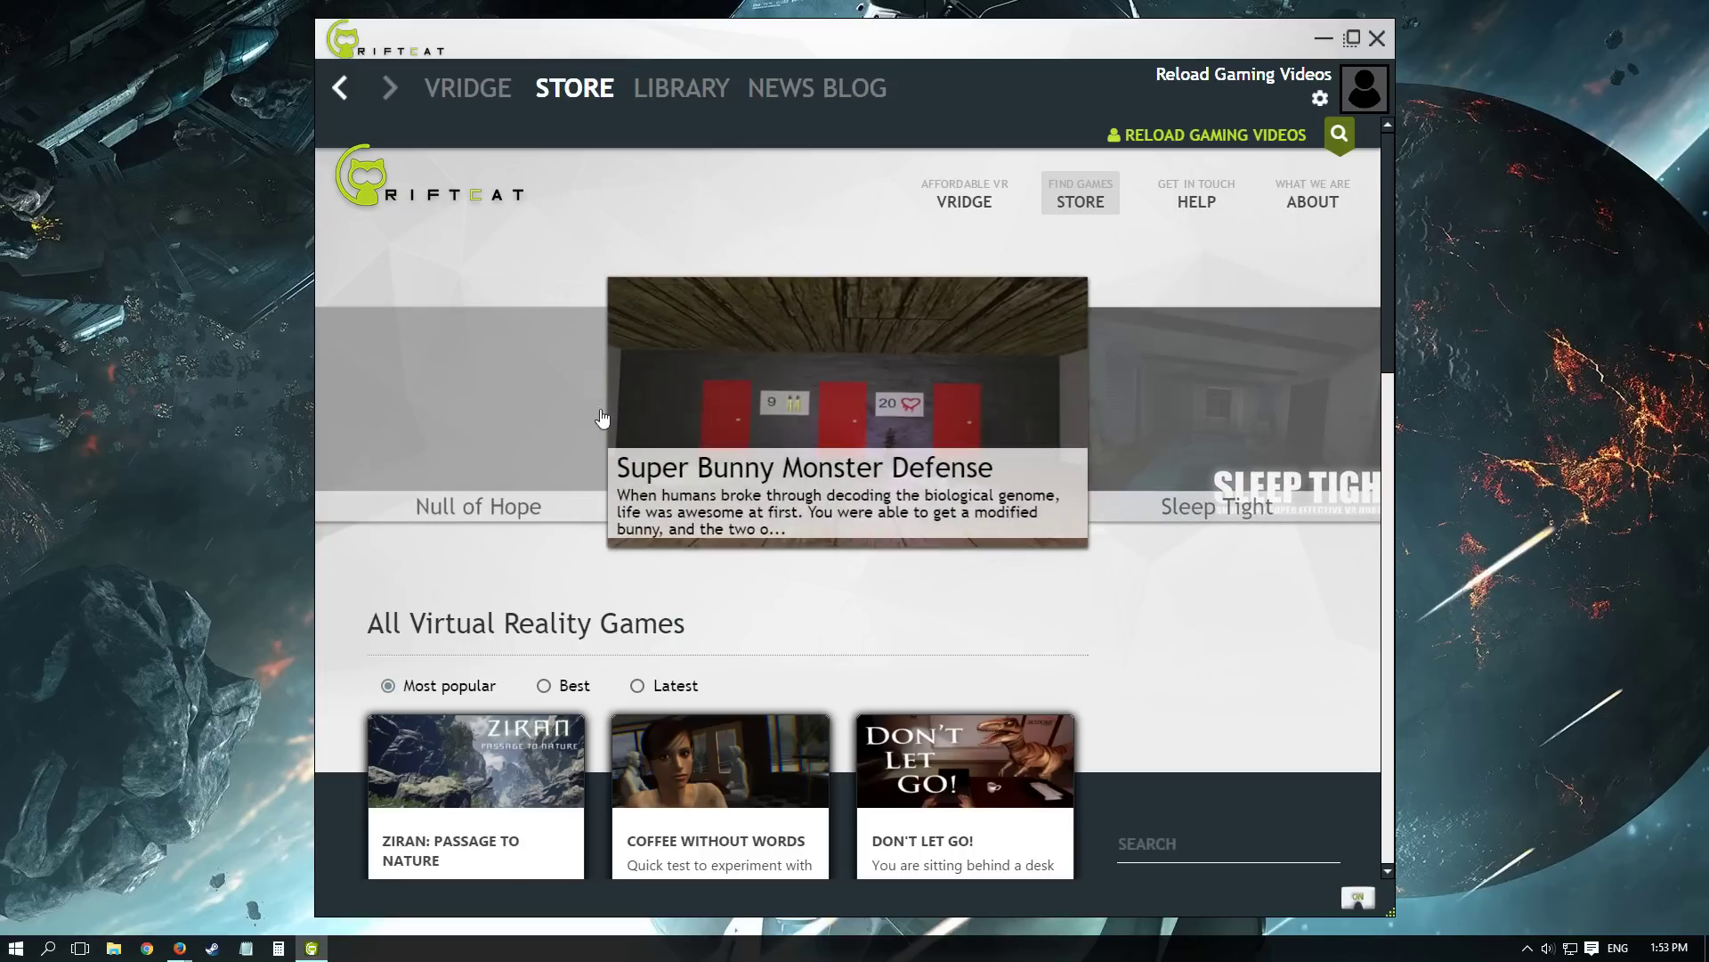
click(1161, 418)
click(1161, 419)
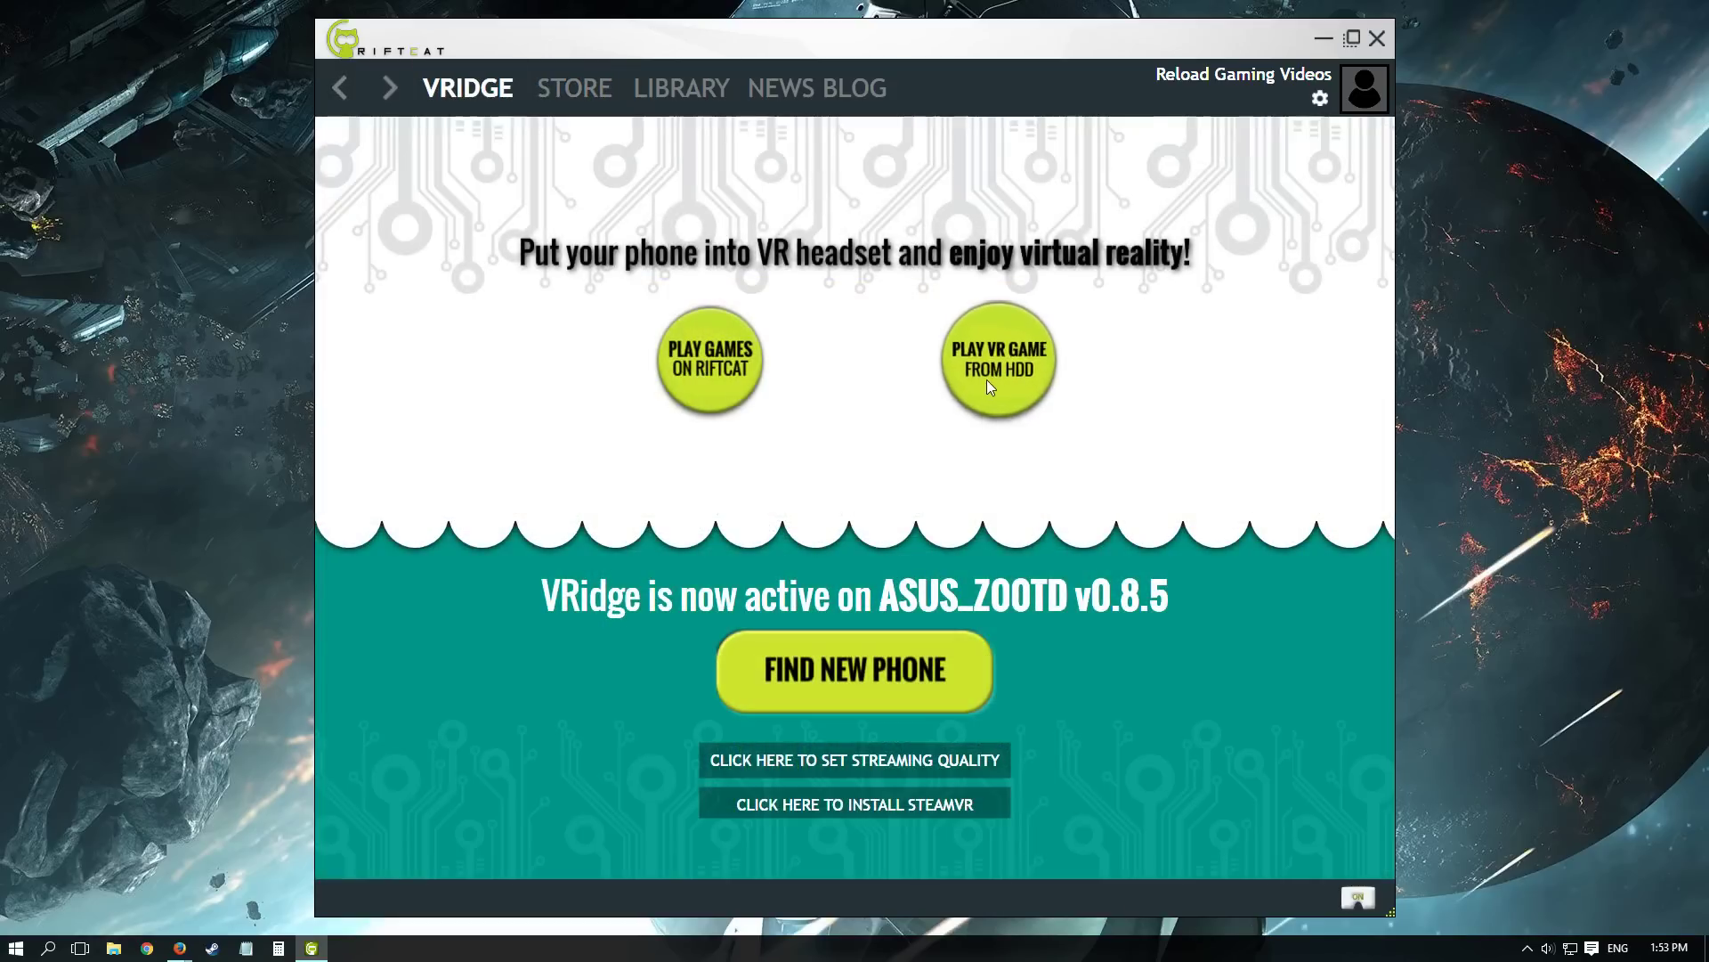
click(989, 379)
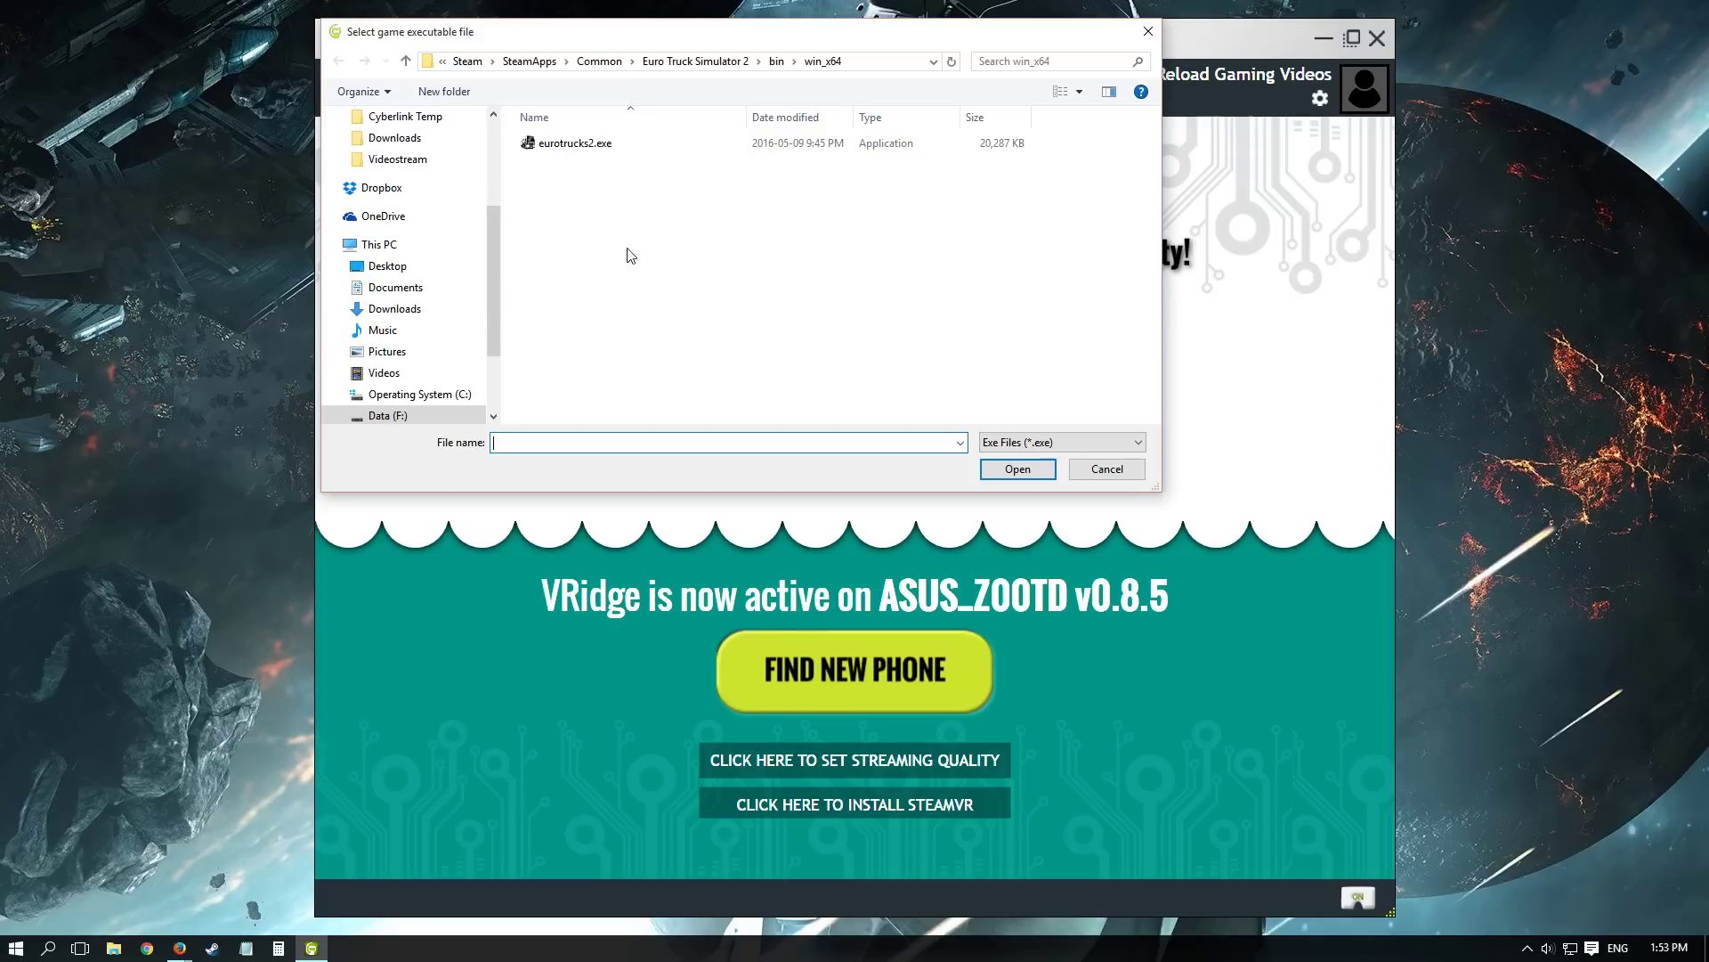
click(570, 143)
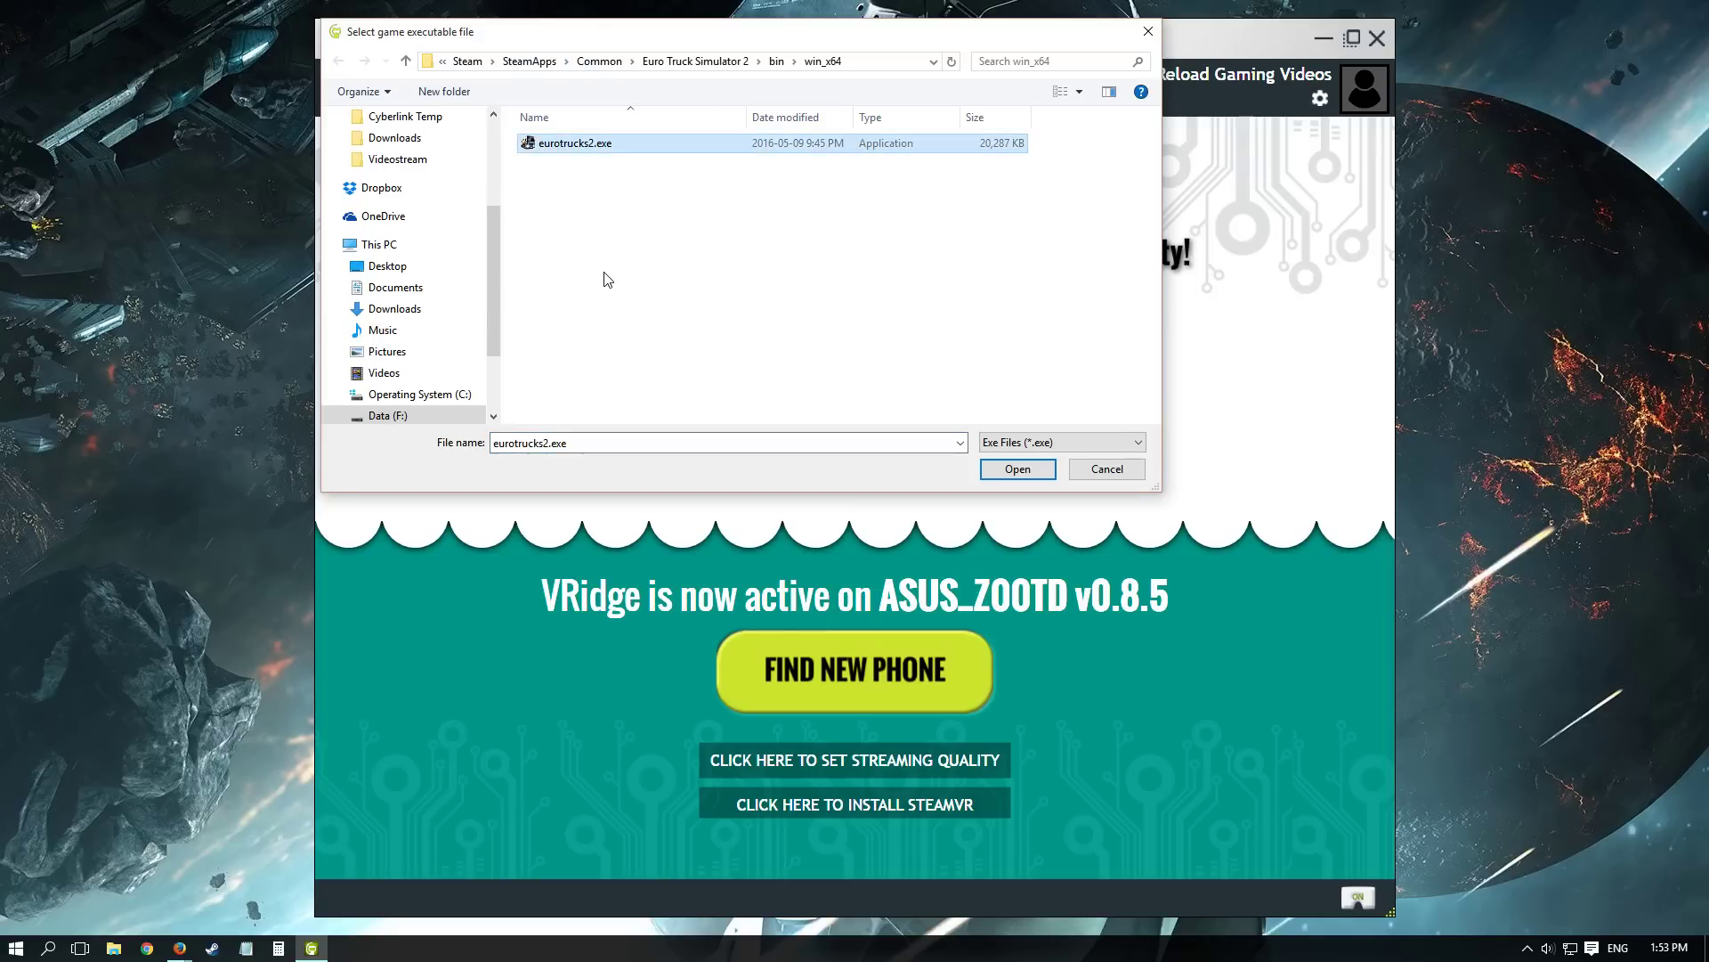
click(1113, 470)
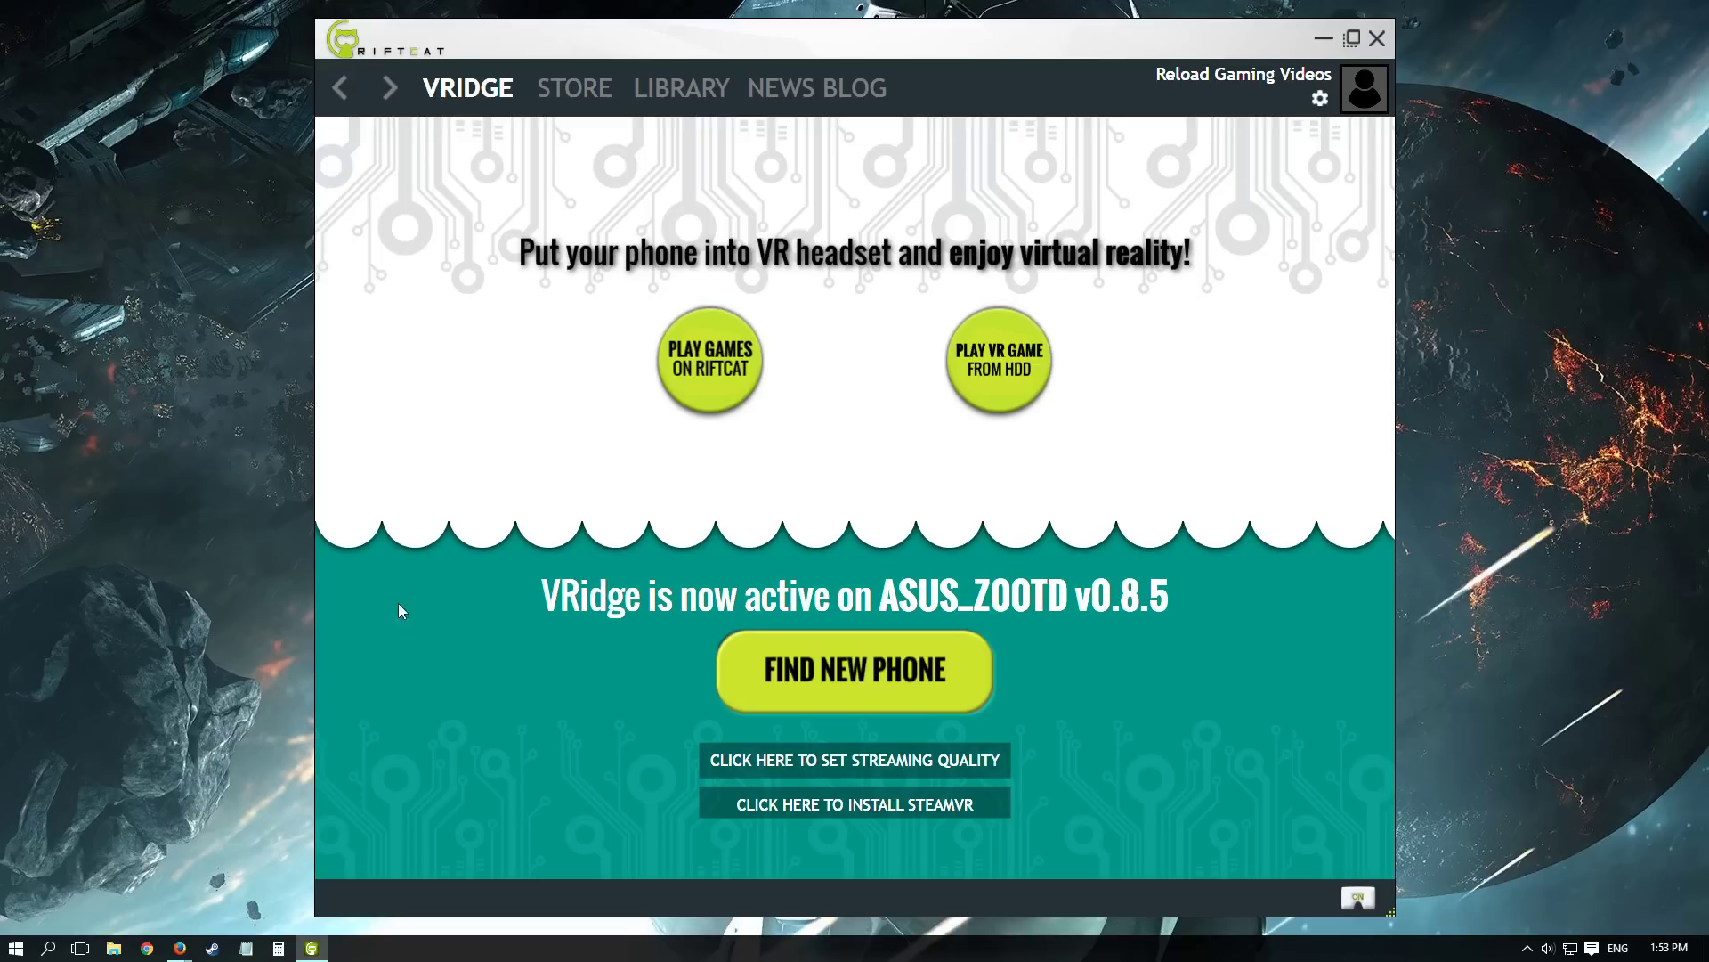
Step: Install SteamVR support for VRidge by registering the VRidge drivers with the OpenVR vrpathreg.exe path
click(213, 949)
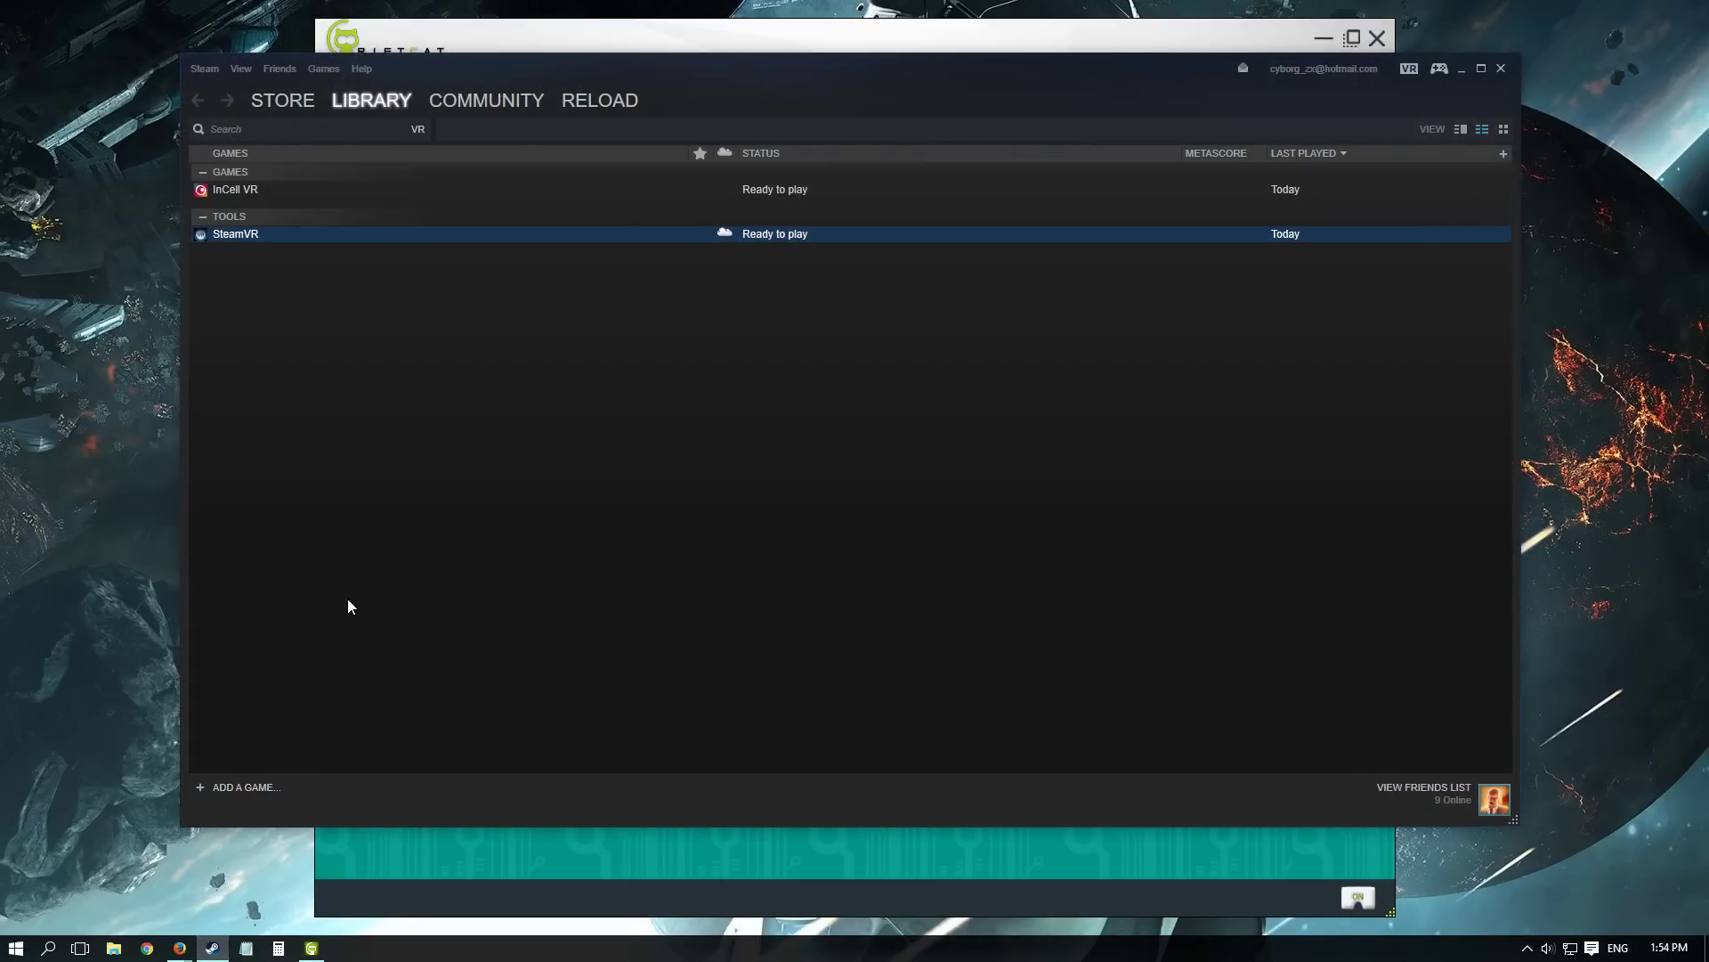
click(415, 852)
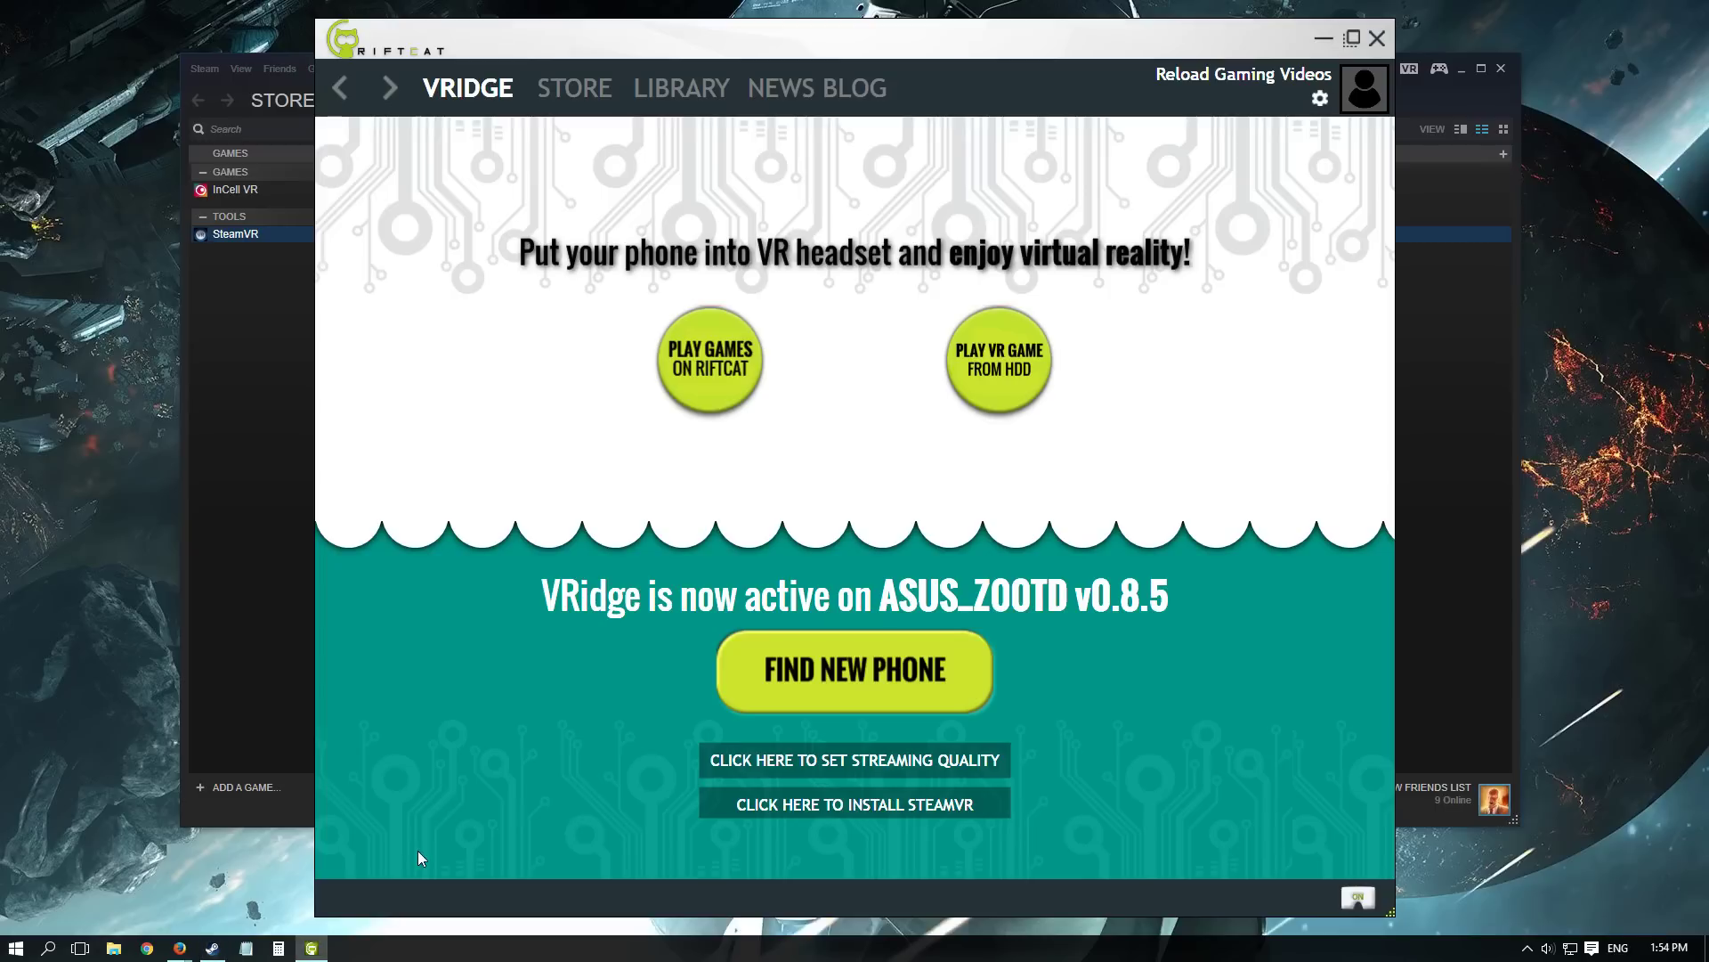
click(899, 803)
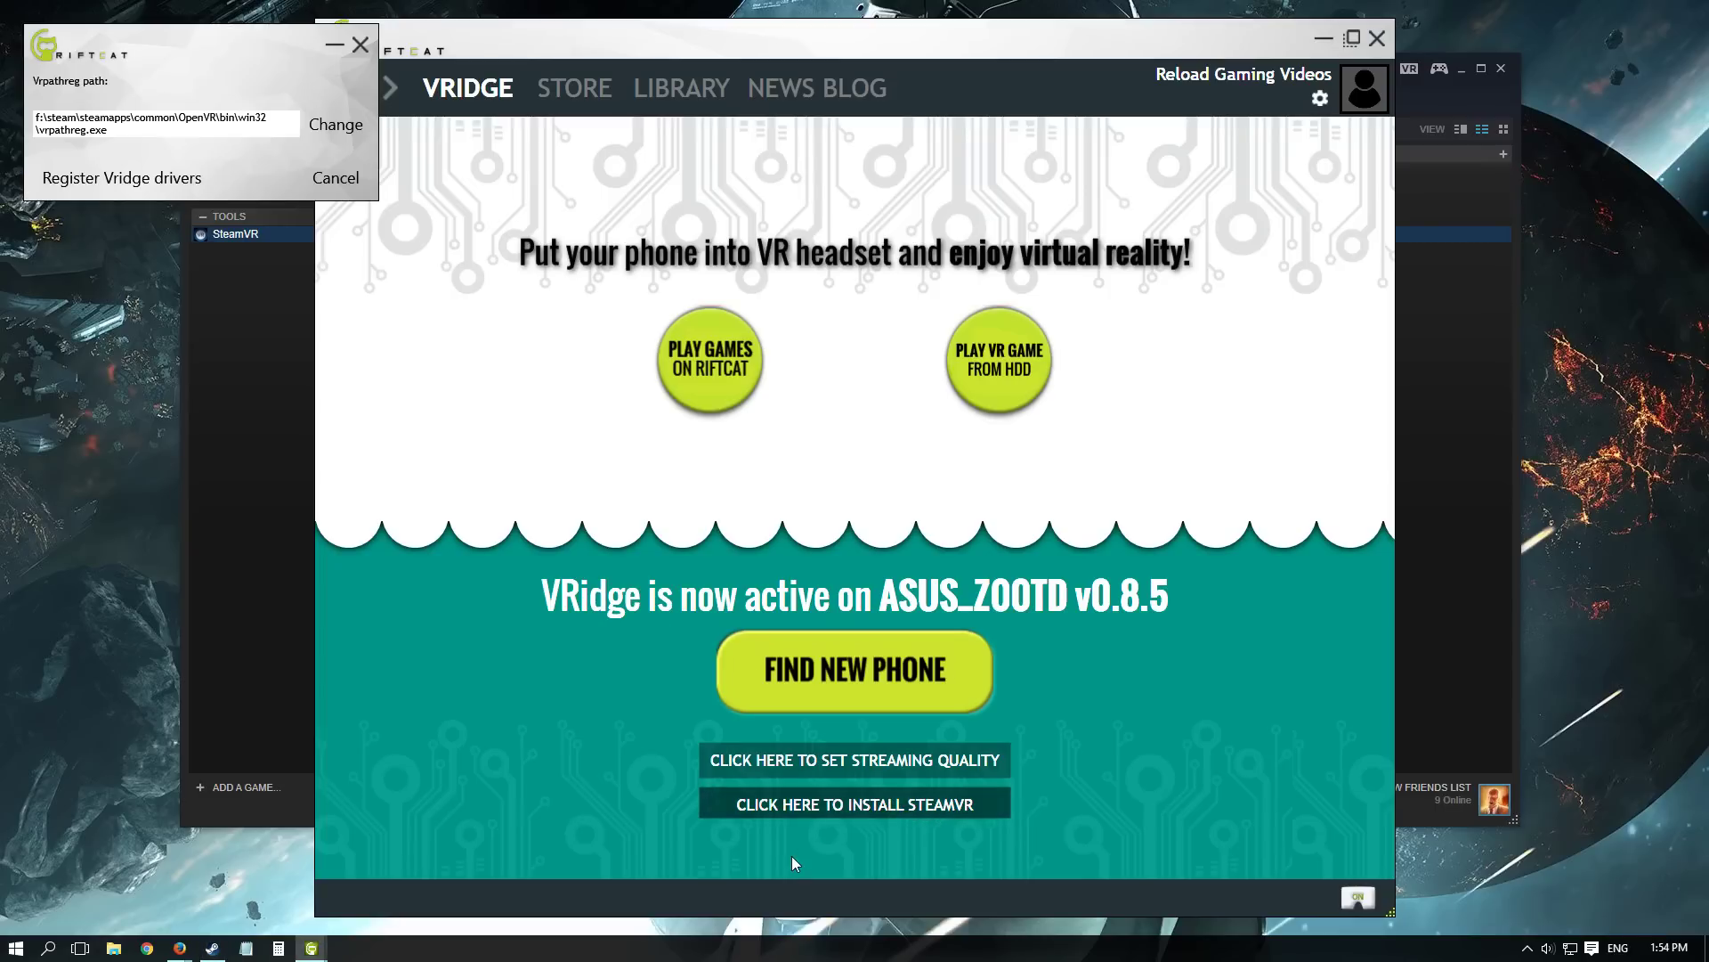
click(153, 175)
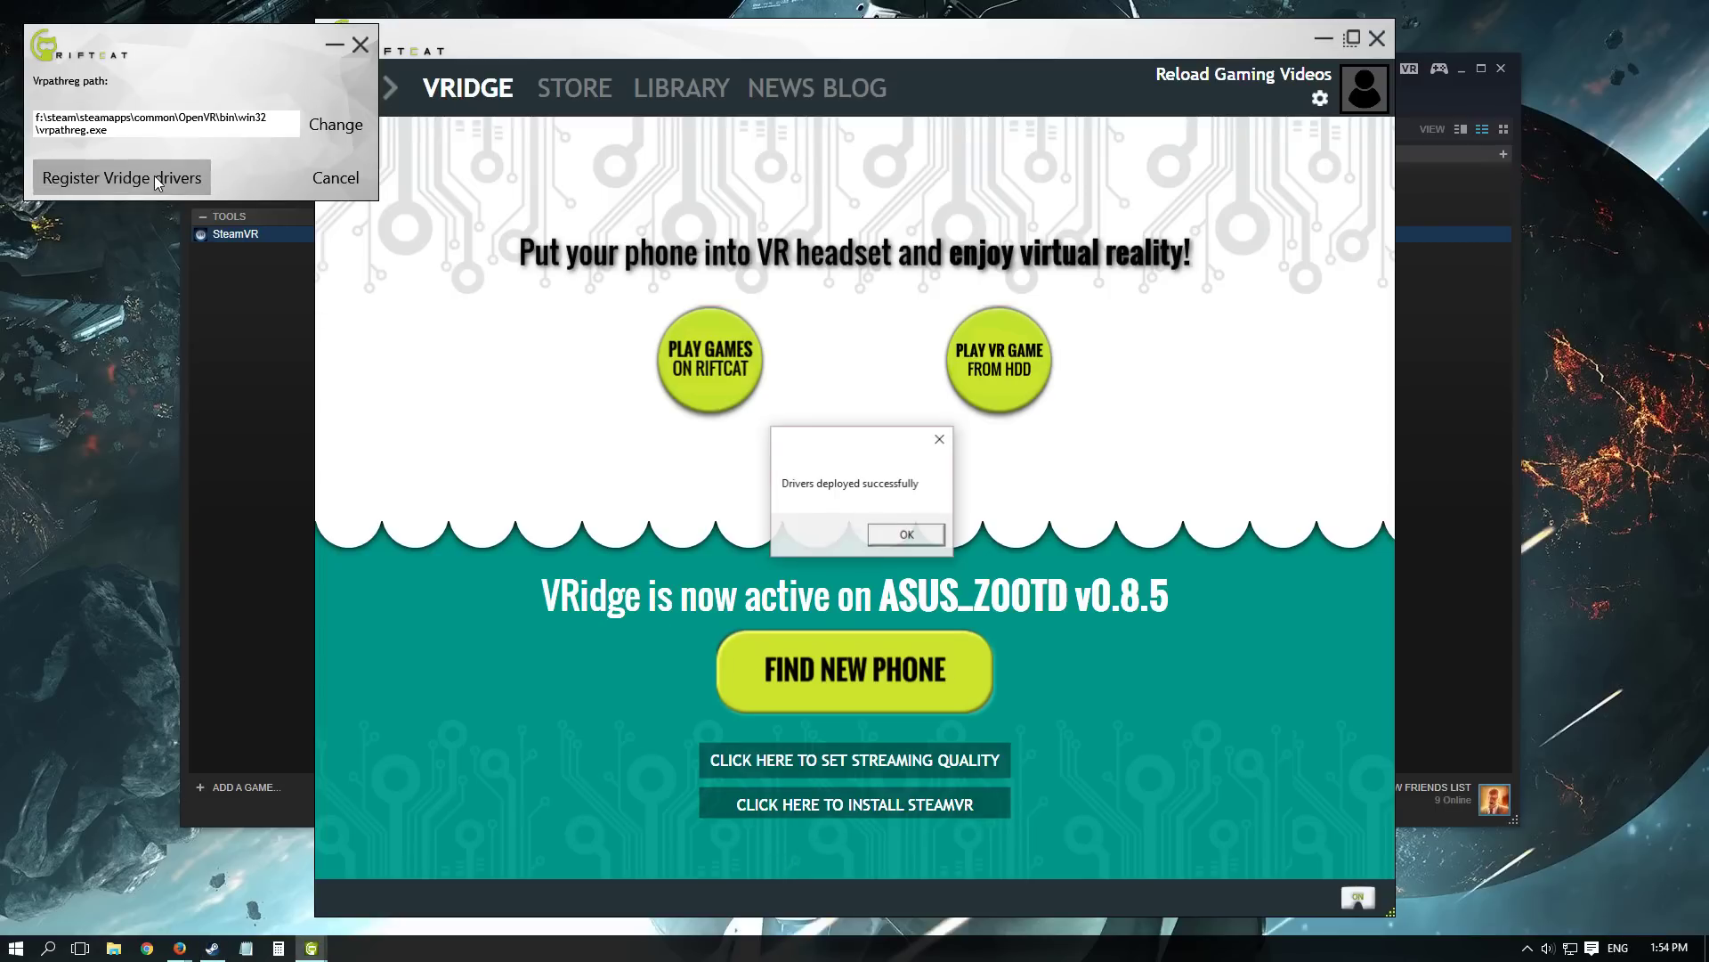
click(891, 533)
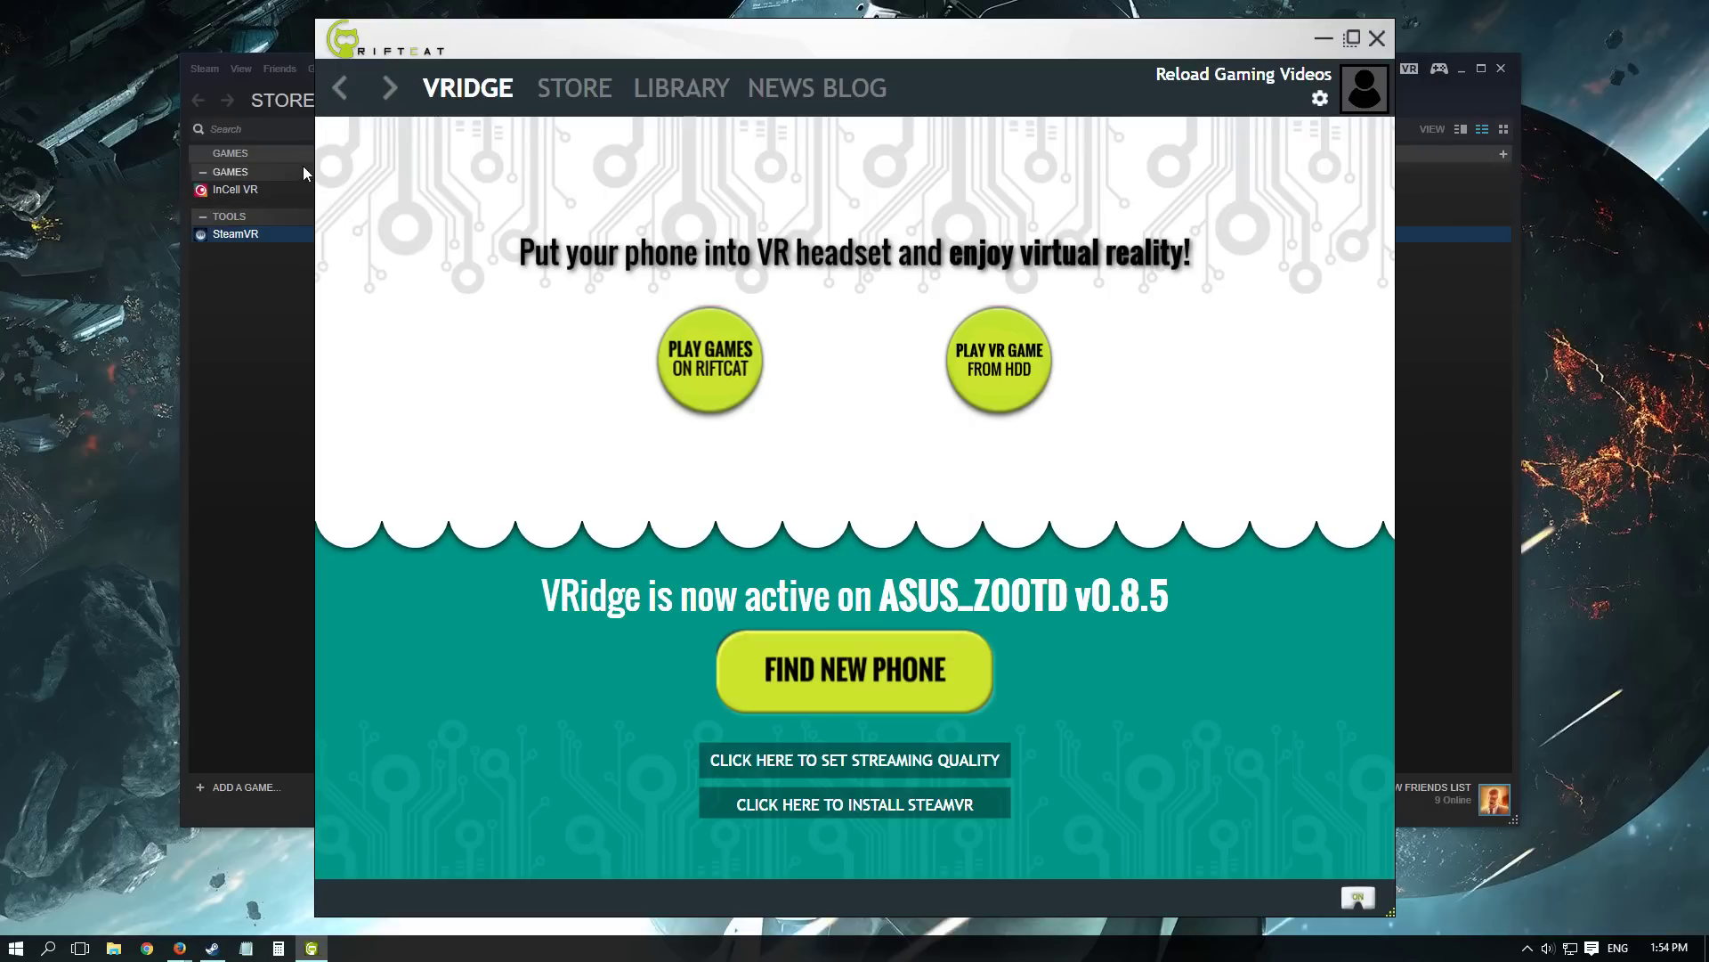
Step: Switch to Steam, launch SteamVR from the library and run Room Setup
click(299, 421)
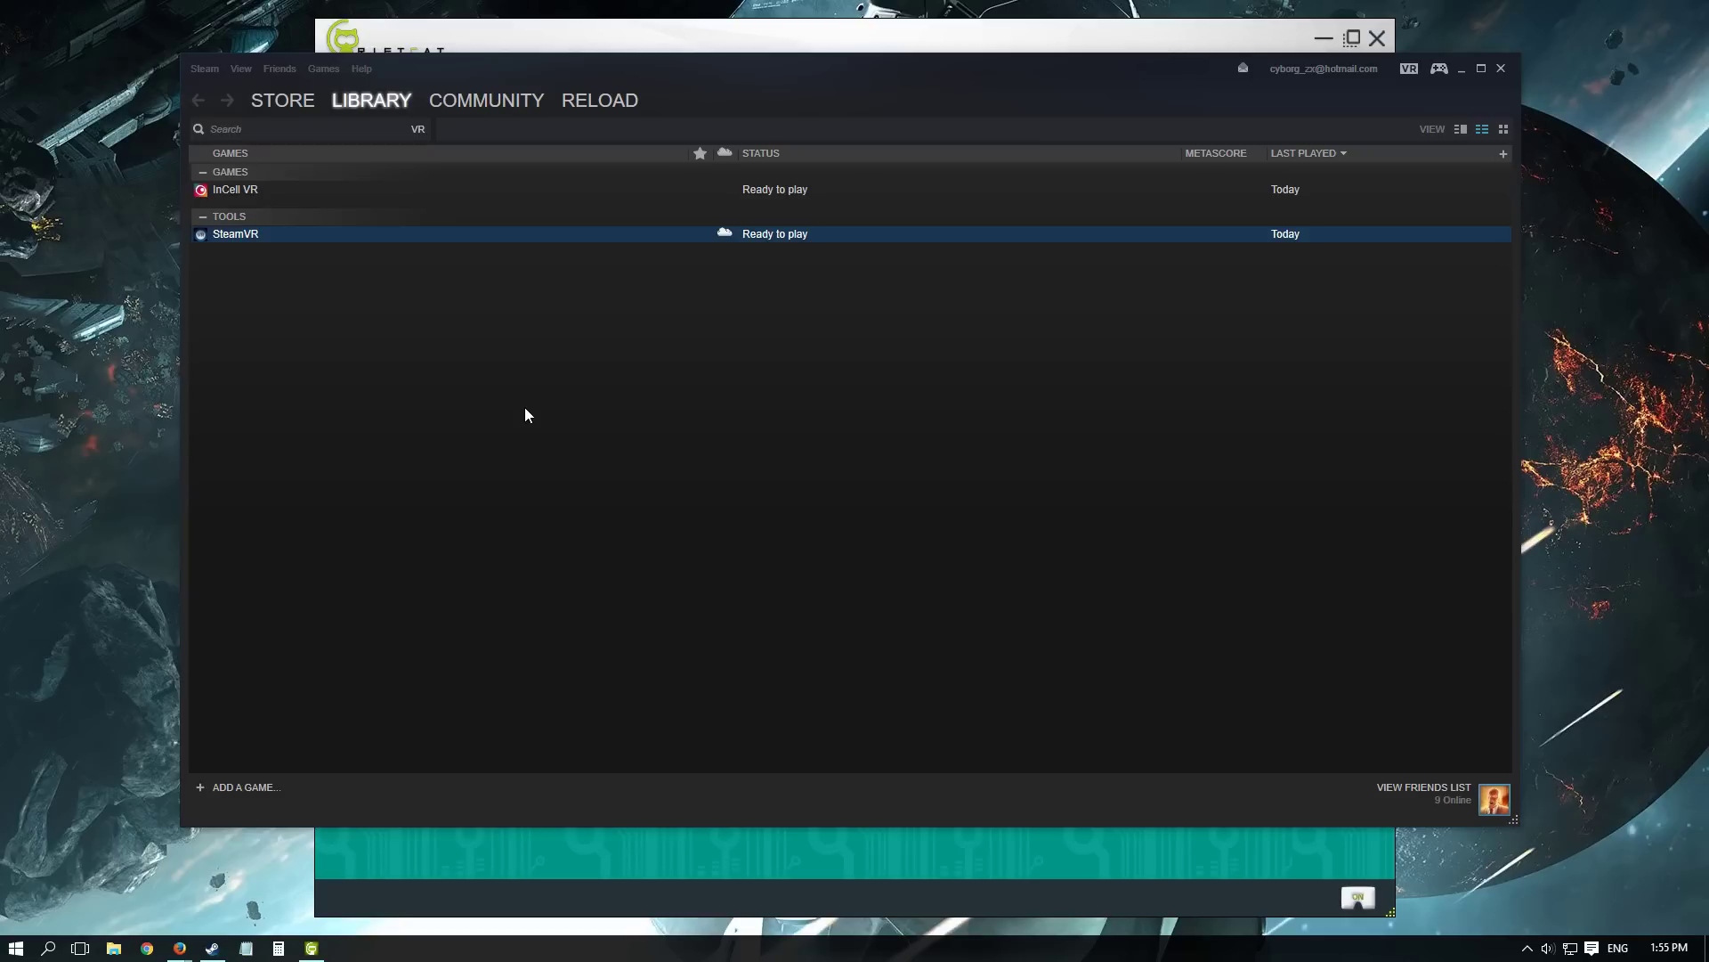
double_click(245, 237)
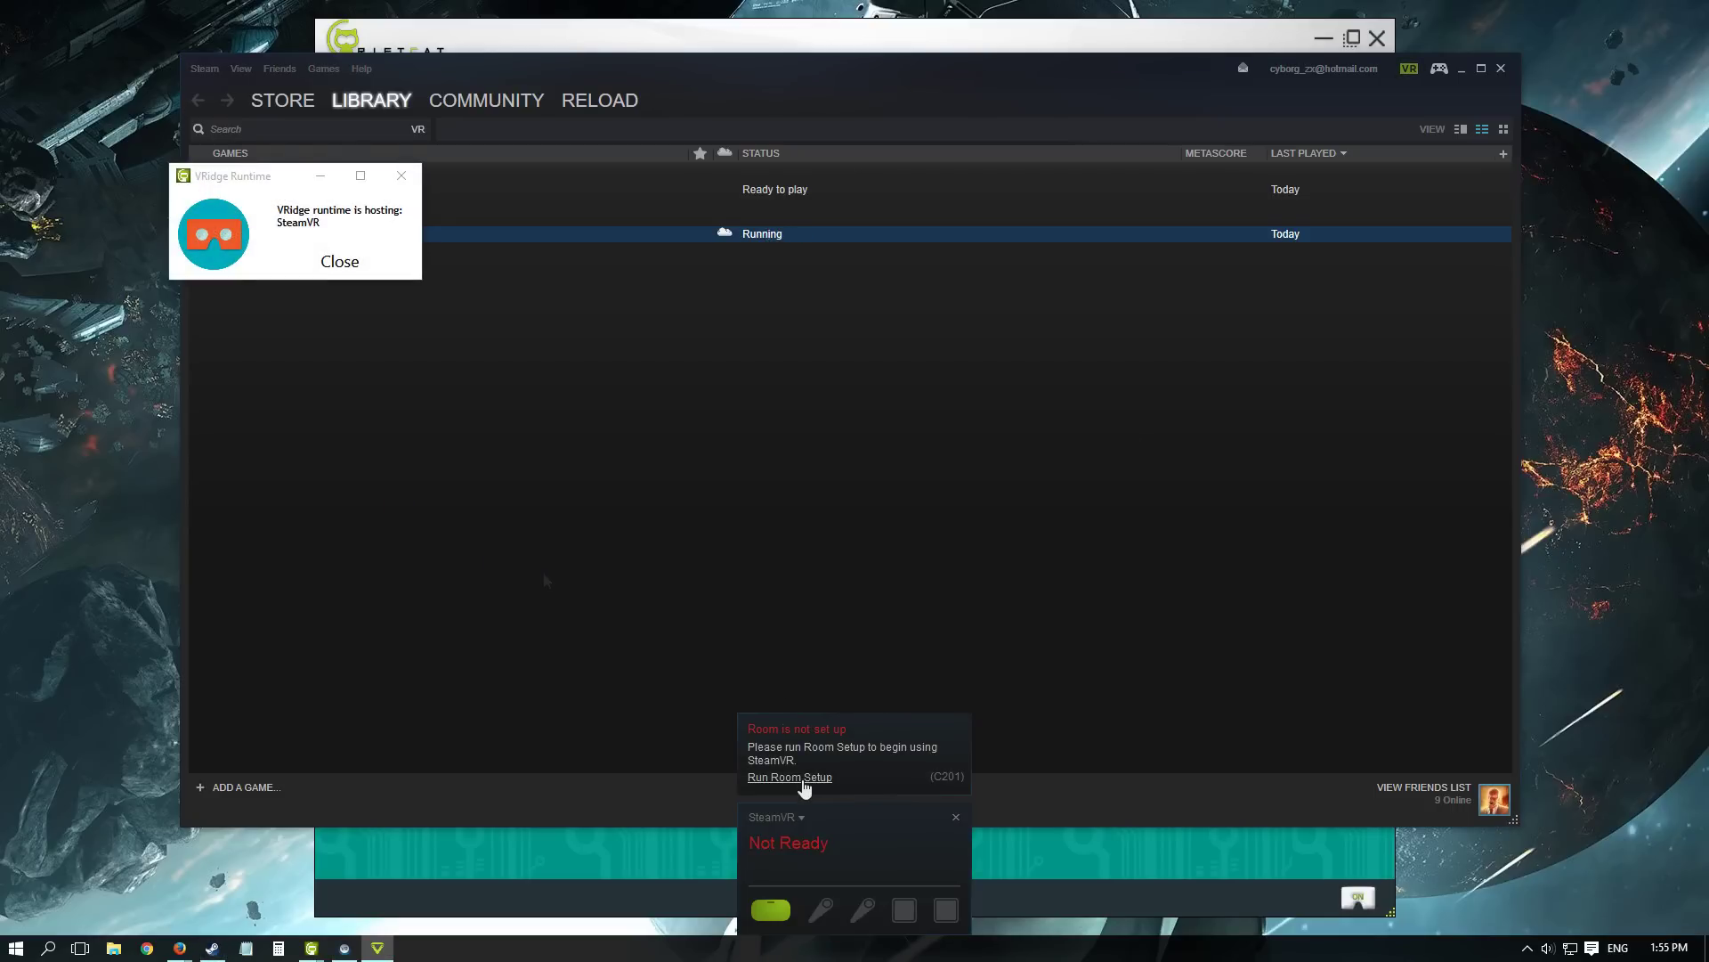
click(804, 786)
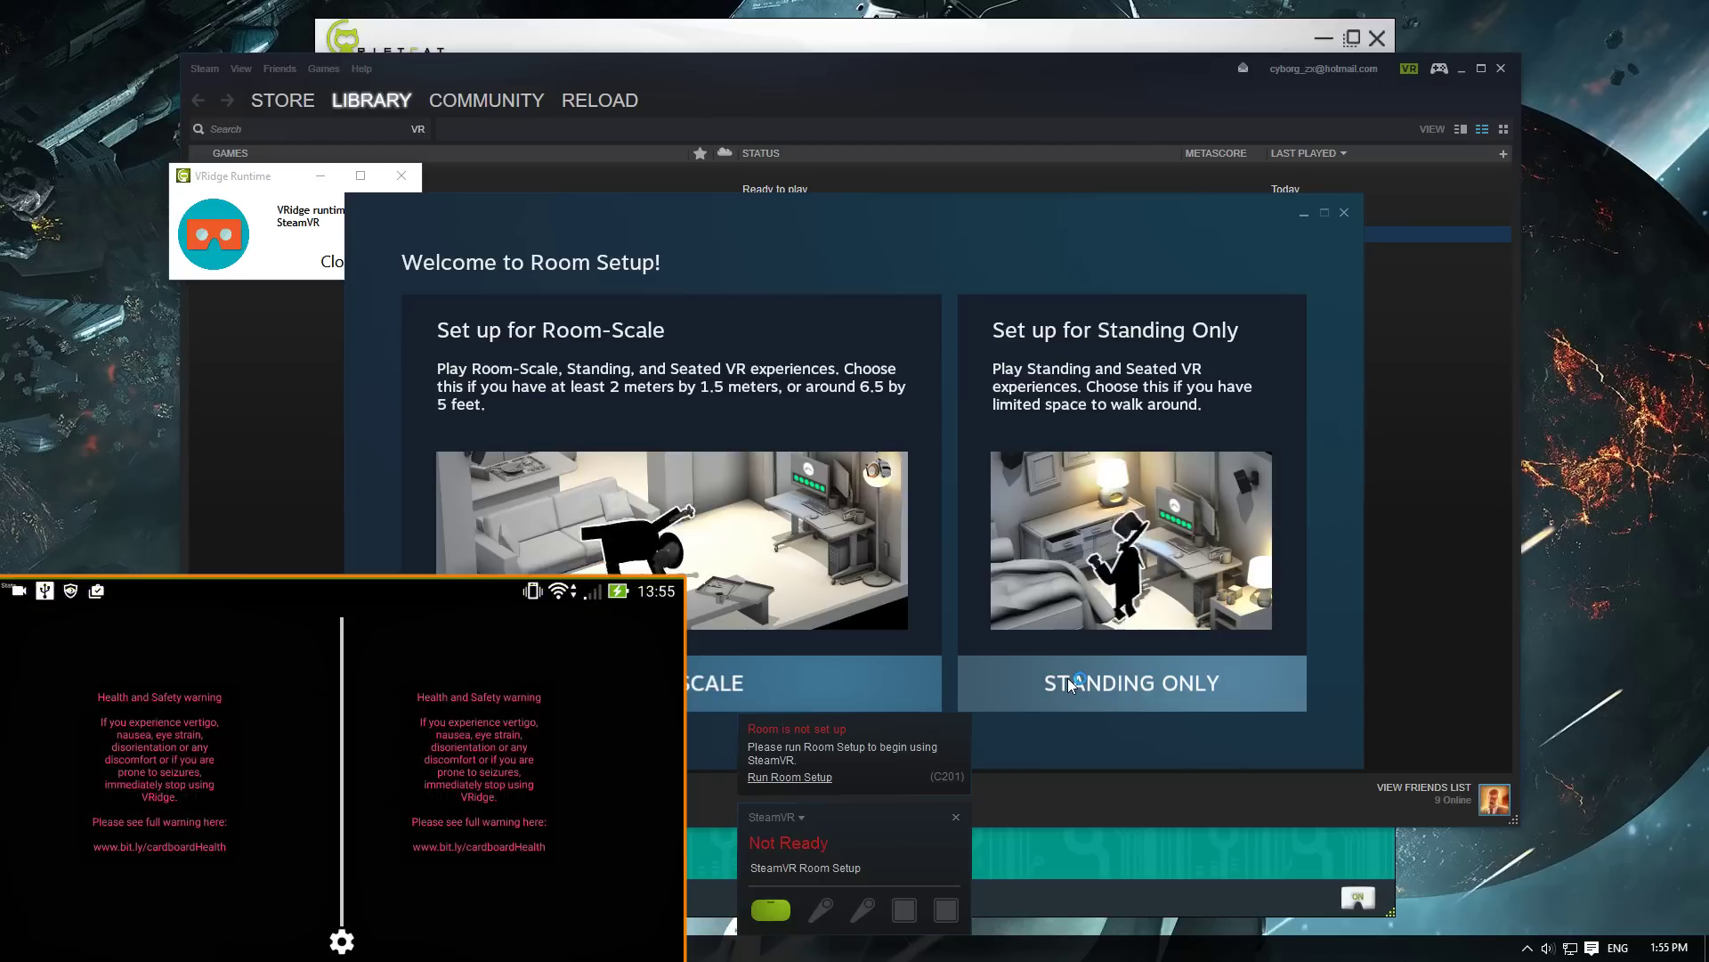
Step: Set up SteamVR for standing only, calibrating the center of the space and the floor at 0 cm
click(1066, 679)
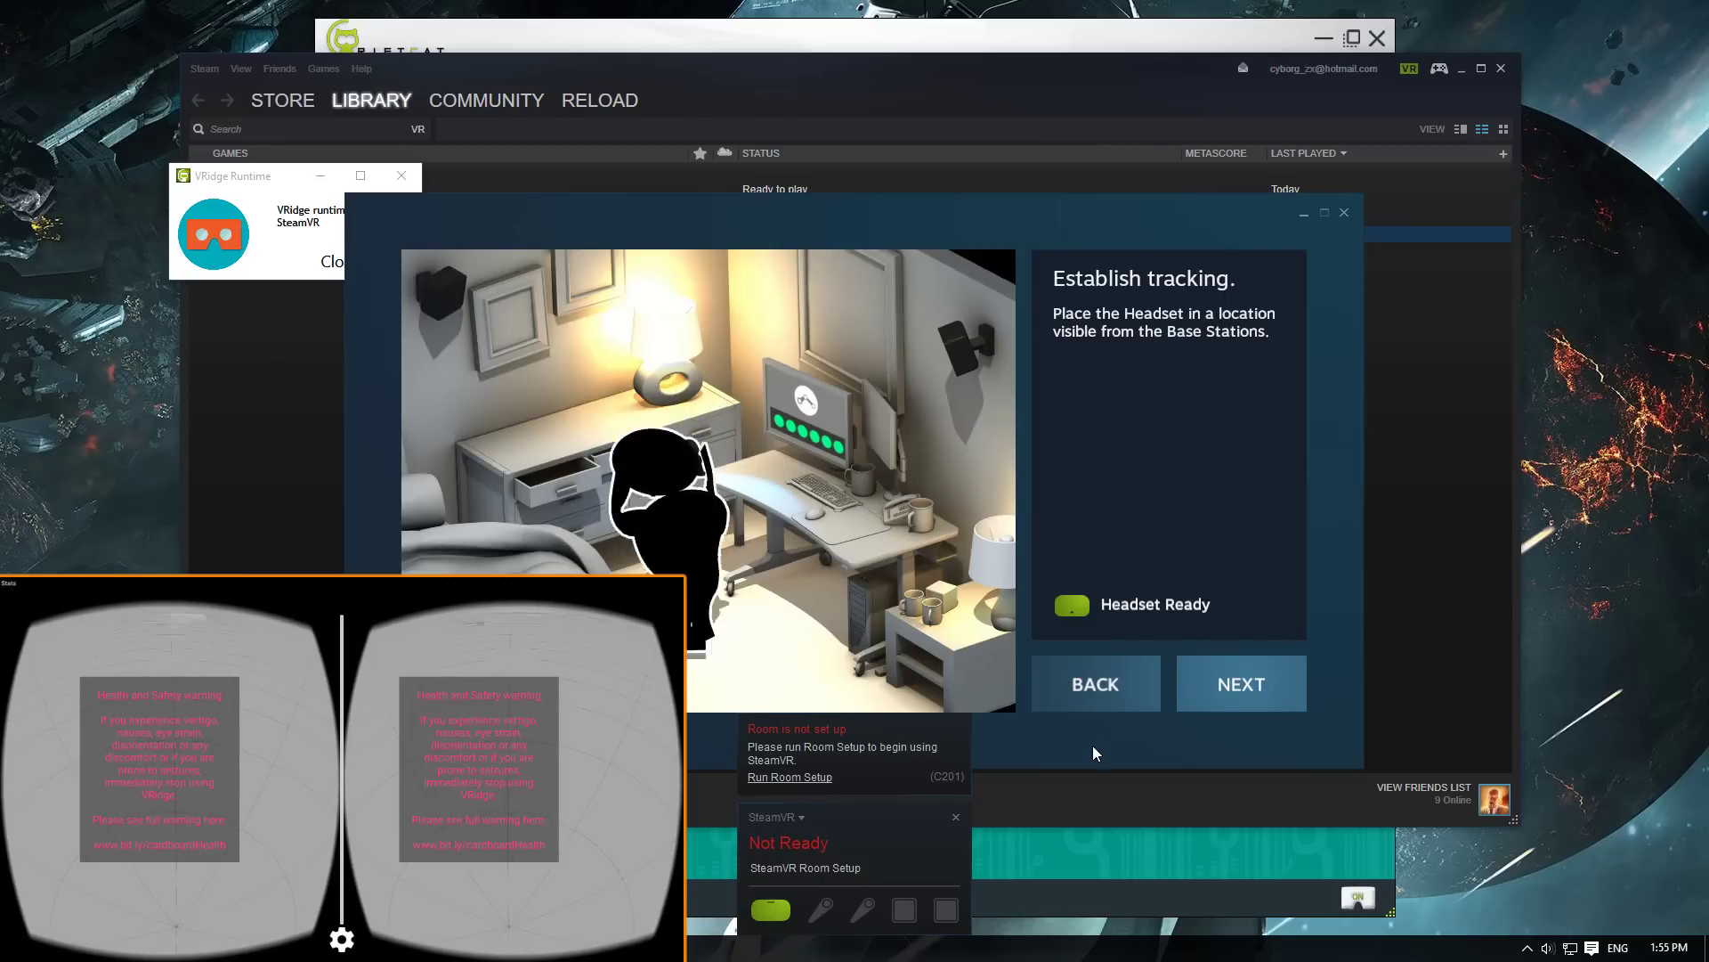
click(1243, 680)
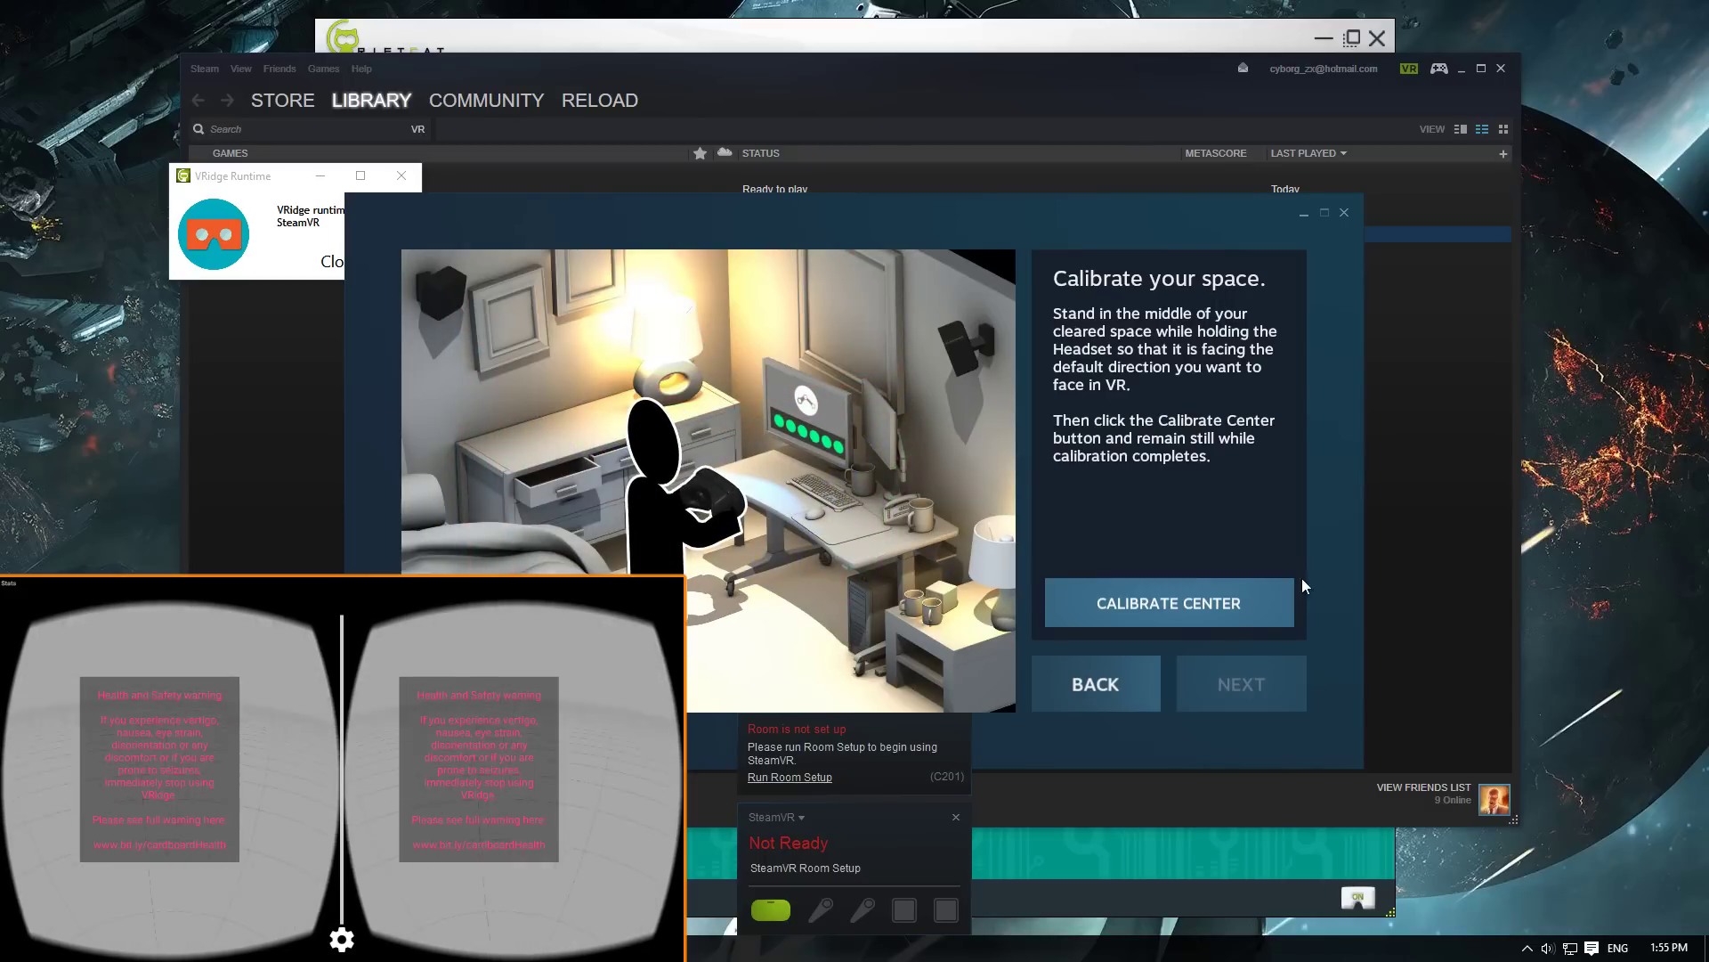
click(1173, 608)
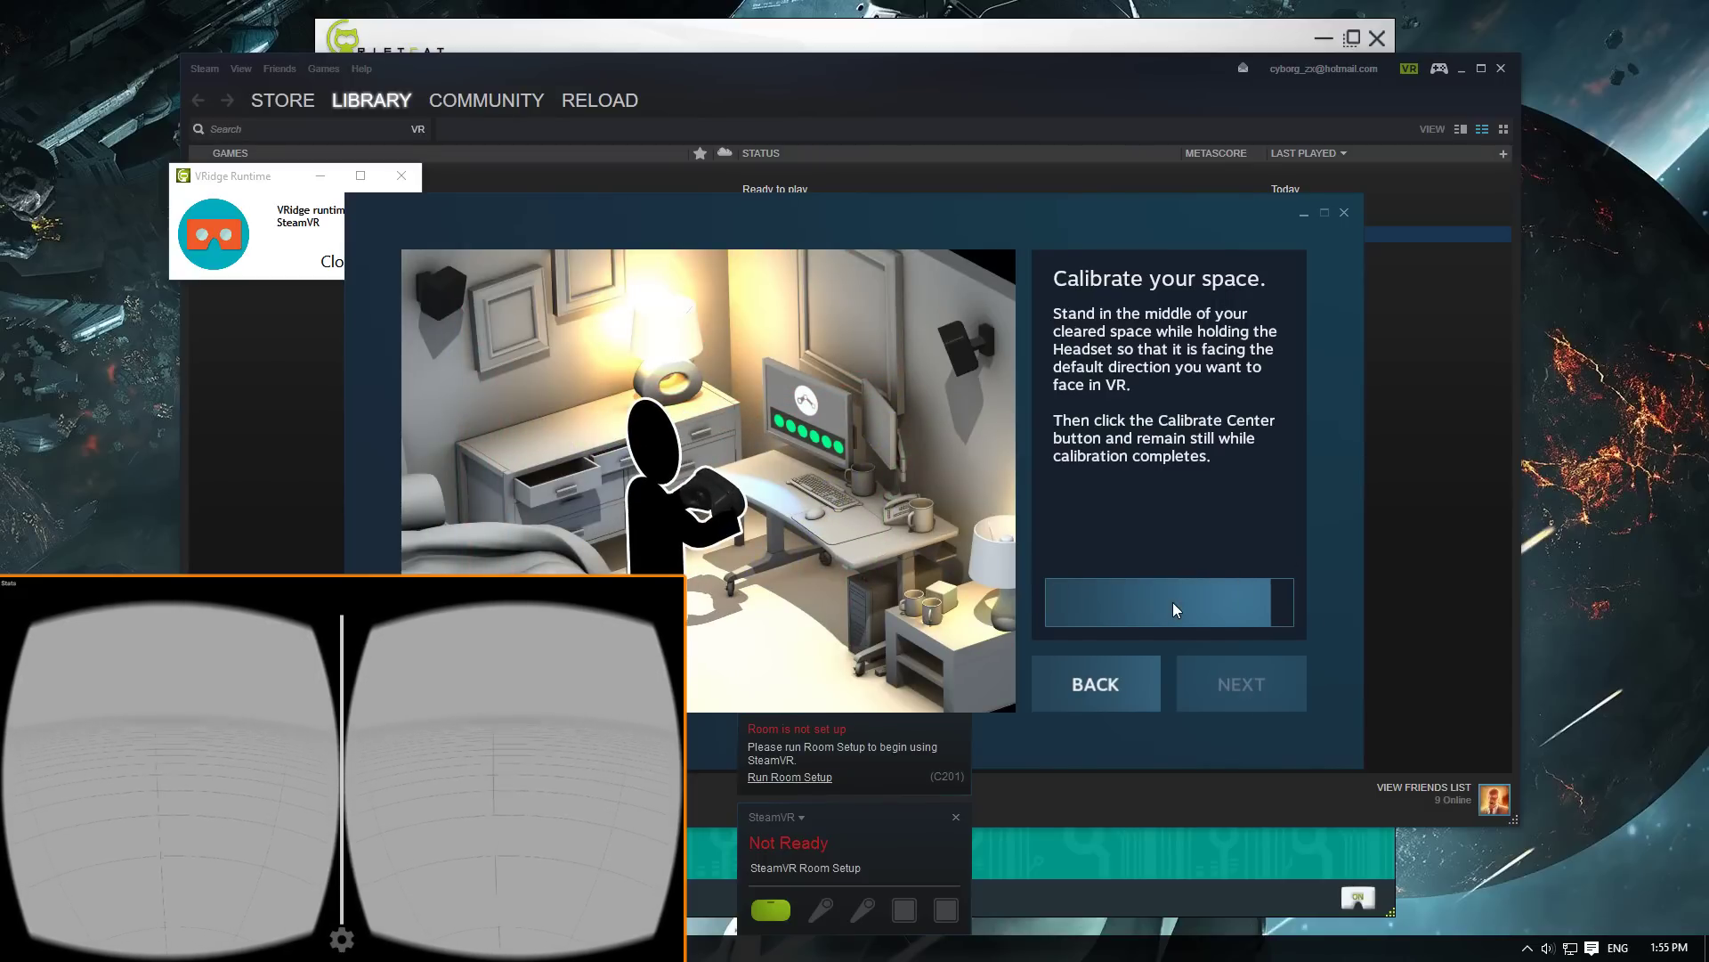
click(1216, 690)
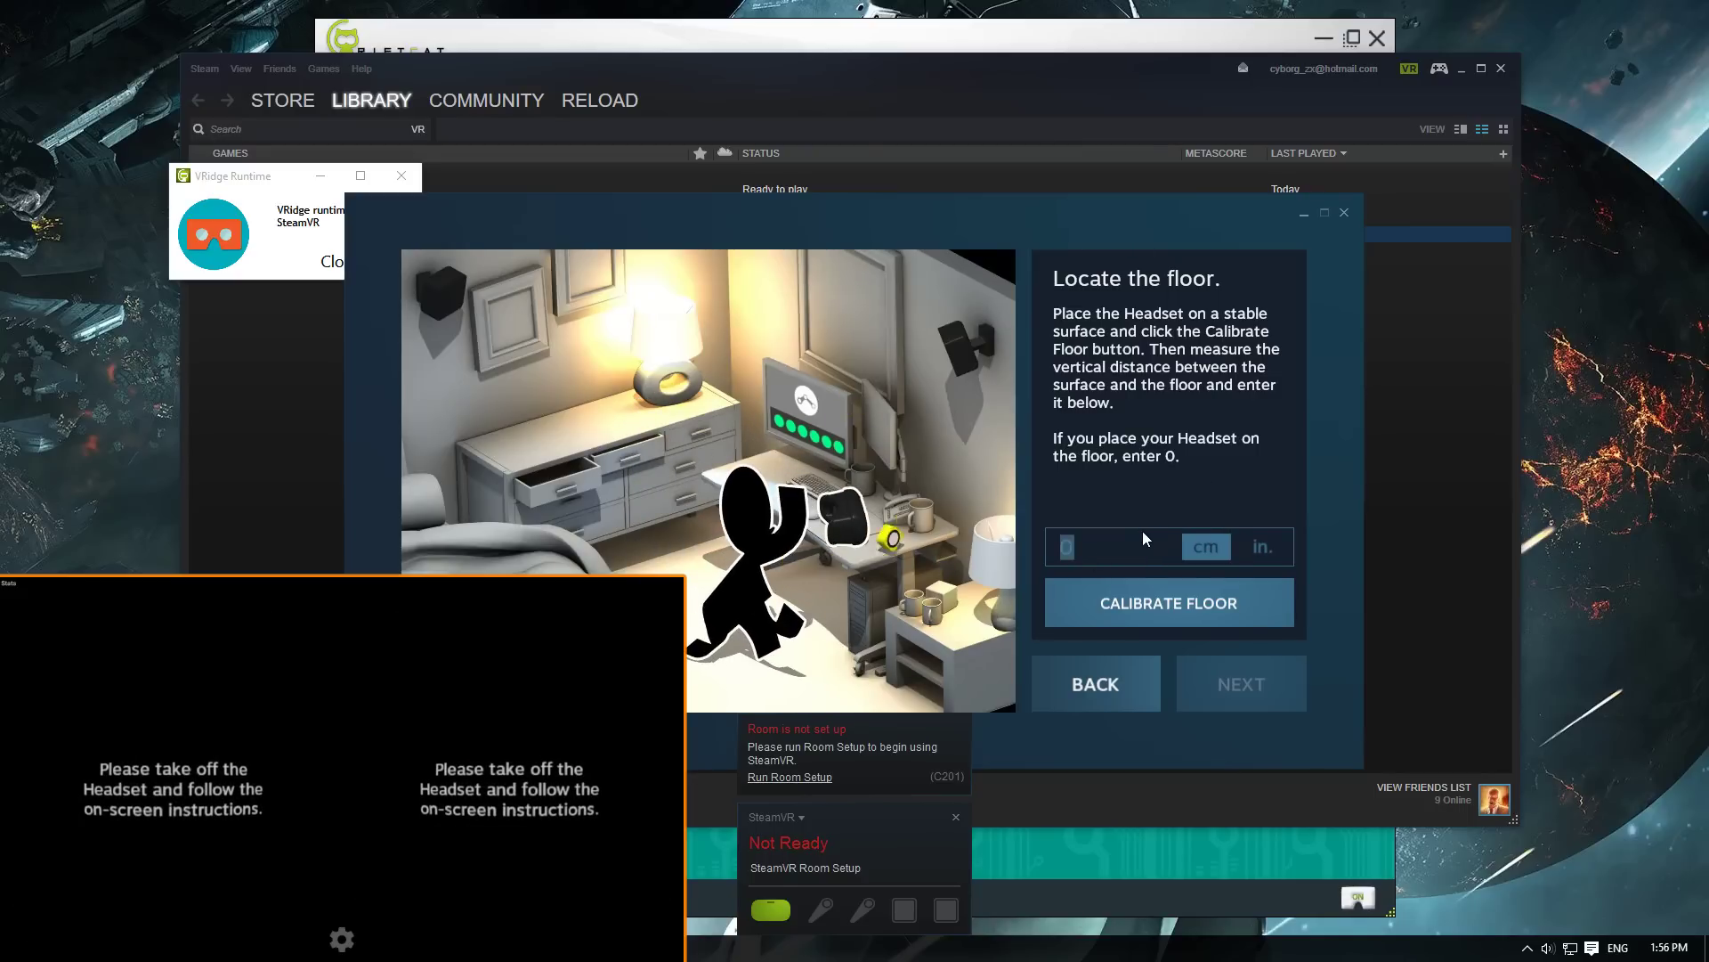
click(1172, 605)
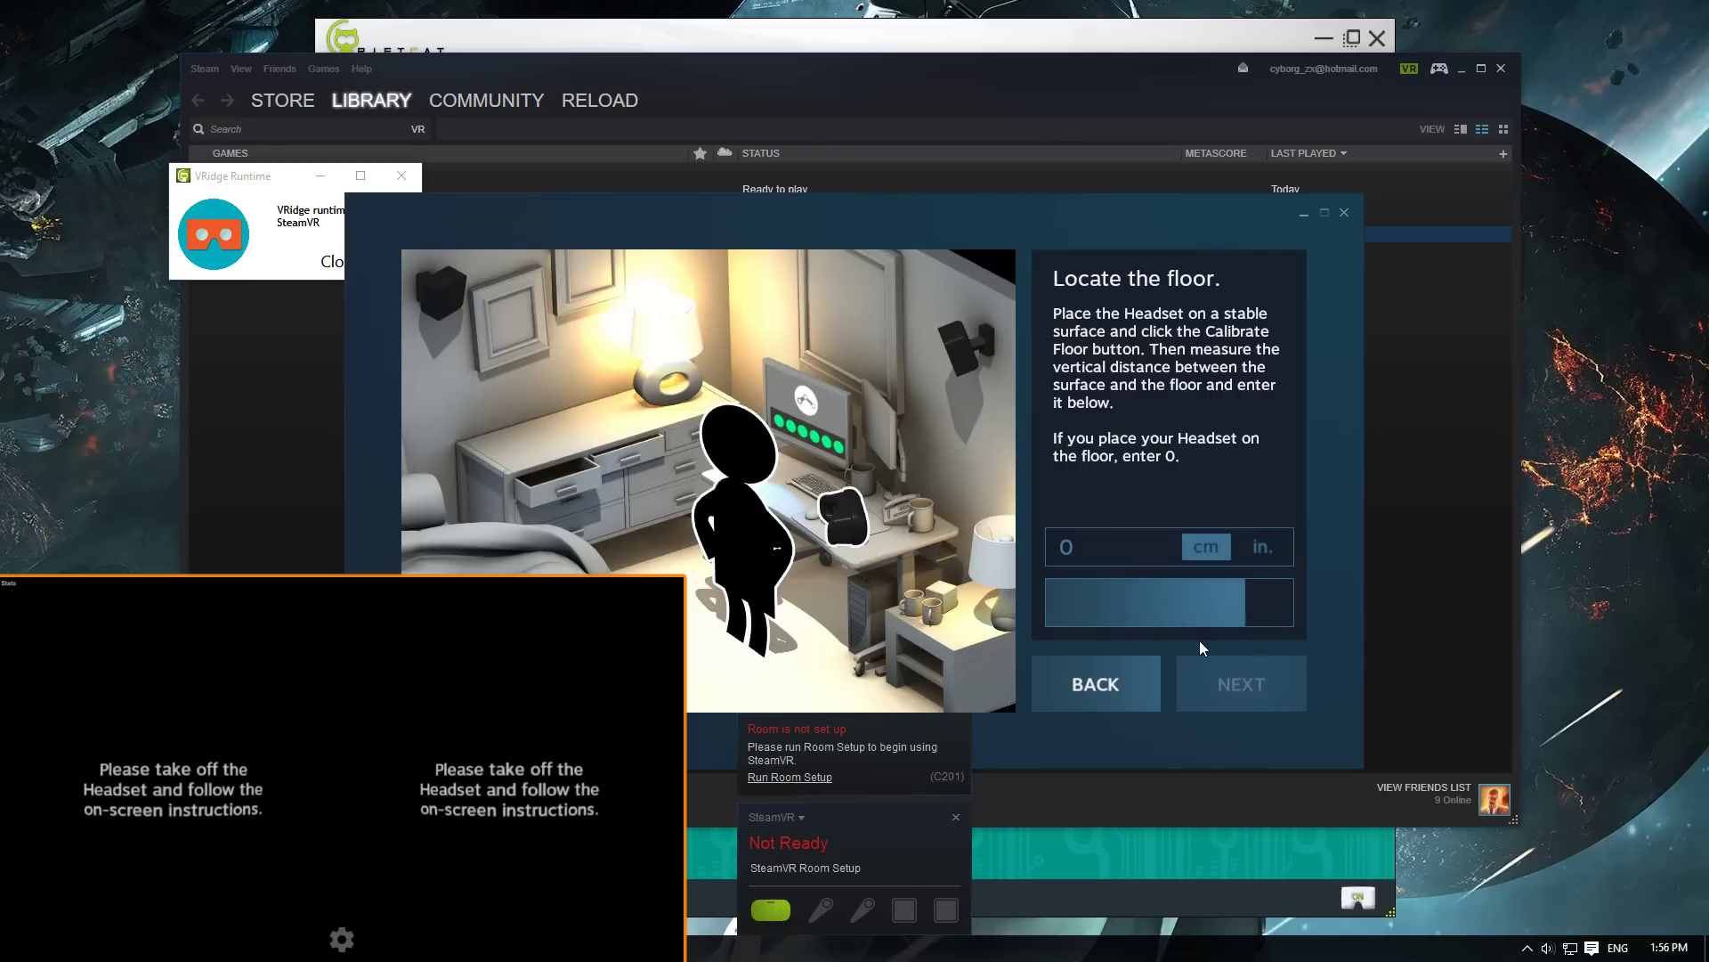
click(1225, 696)
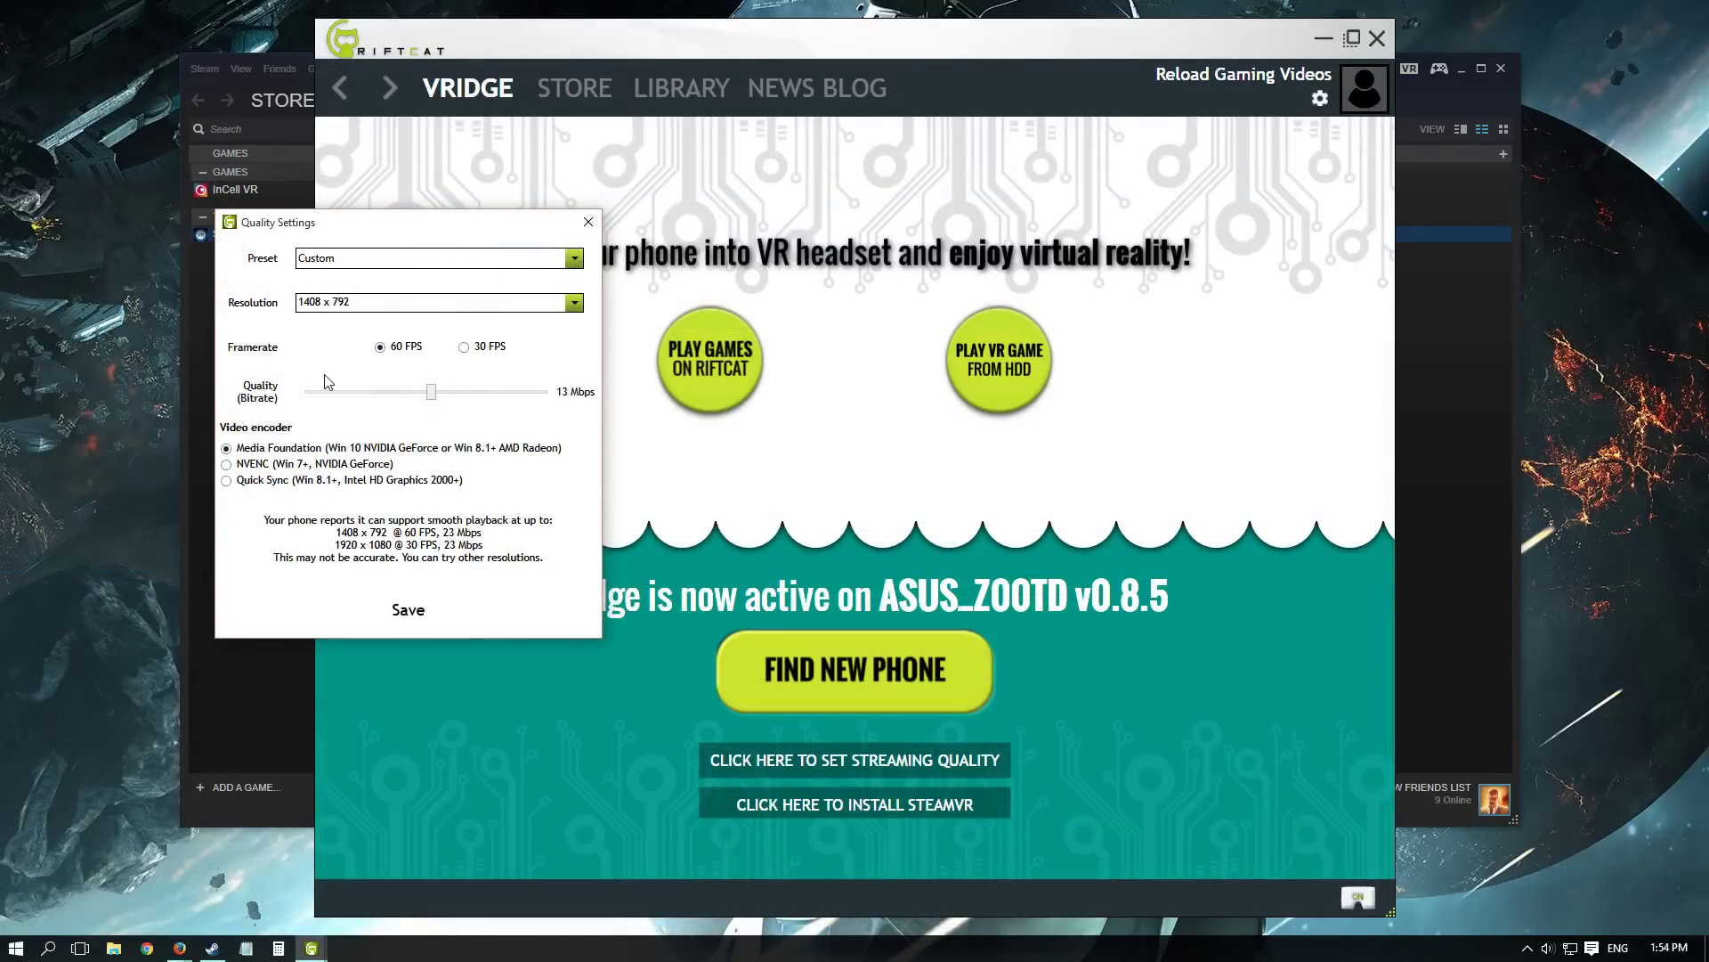
Step: Examine the preset and resolution choices in VRidge's streaming quality settings
click(576, 260)
click(576, 259)
click(574, 304)
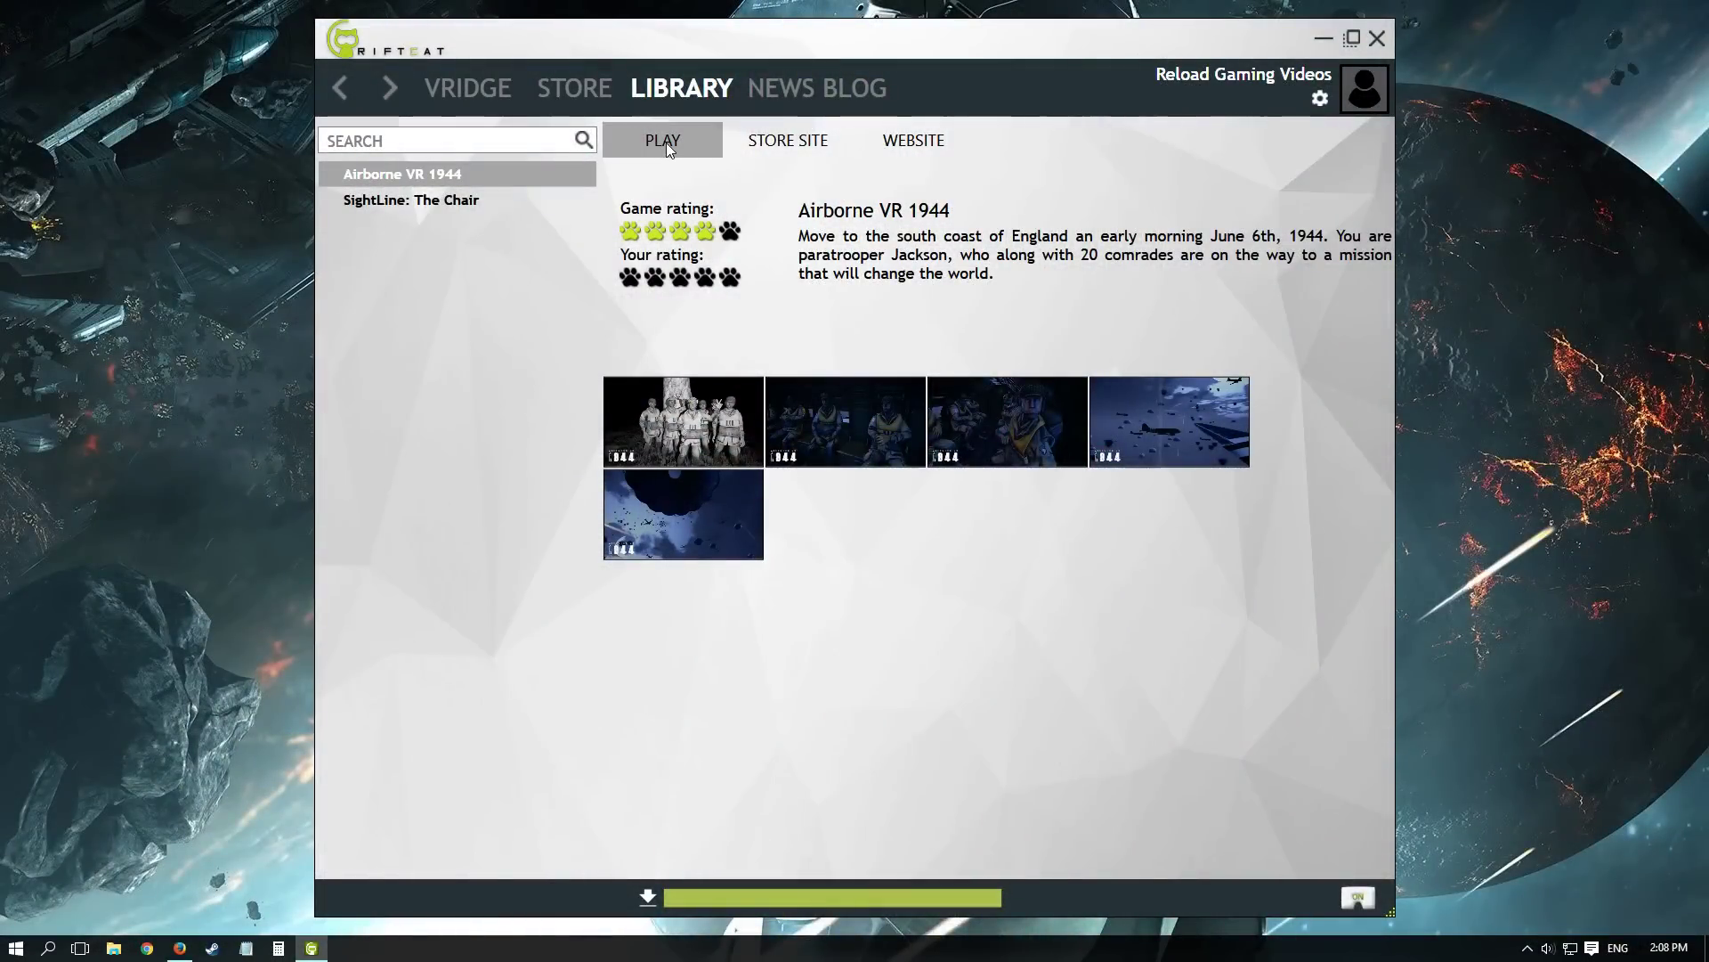
Step: Launch Airborne VR 1944 from the RiftCat library and start the experience
click(670, 149)
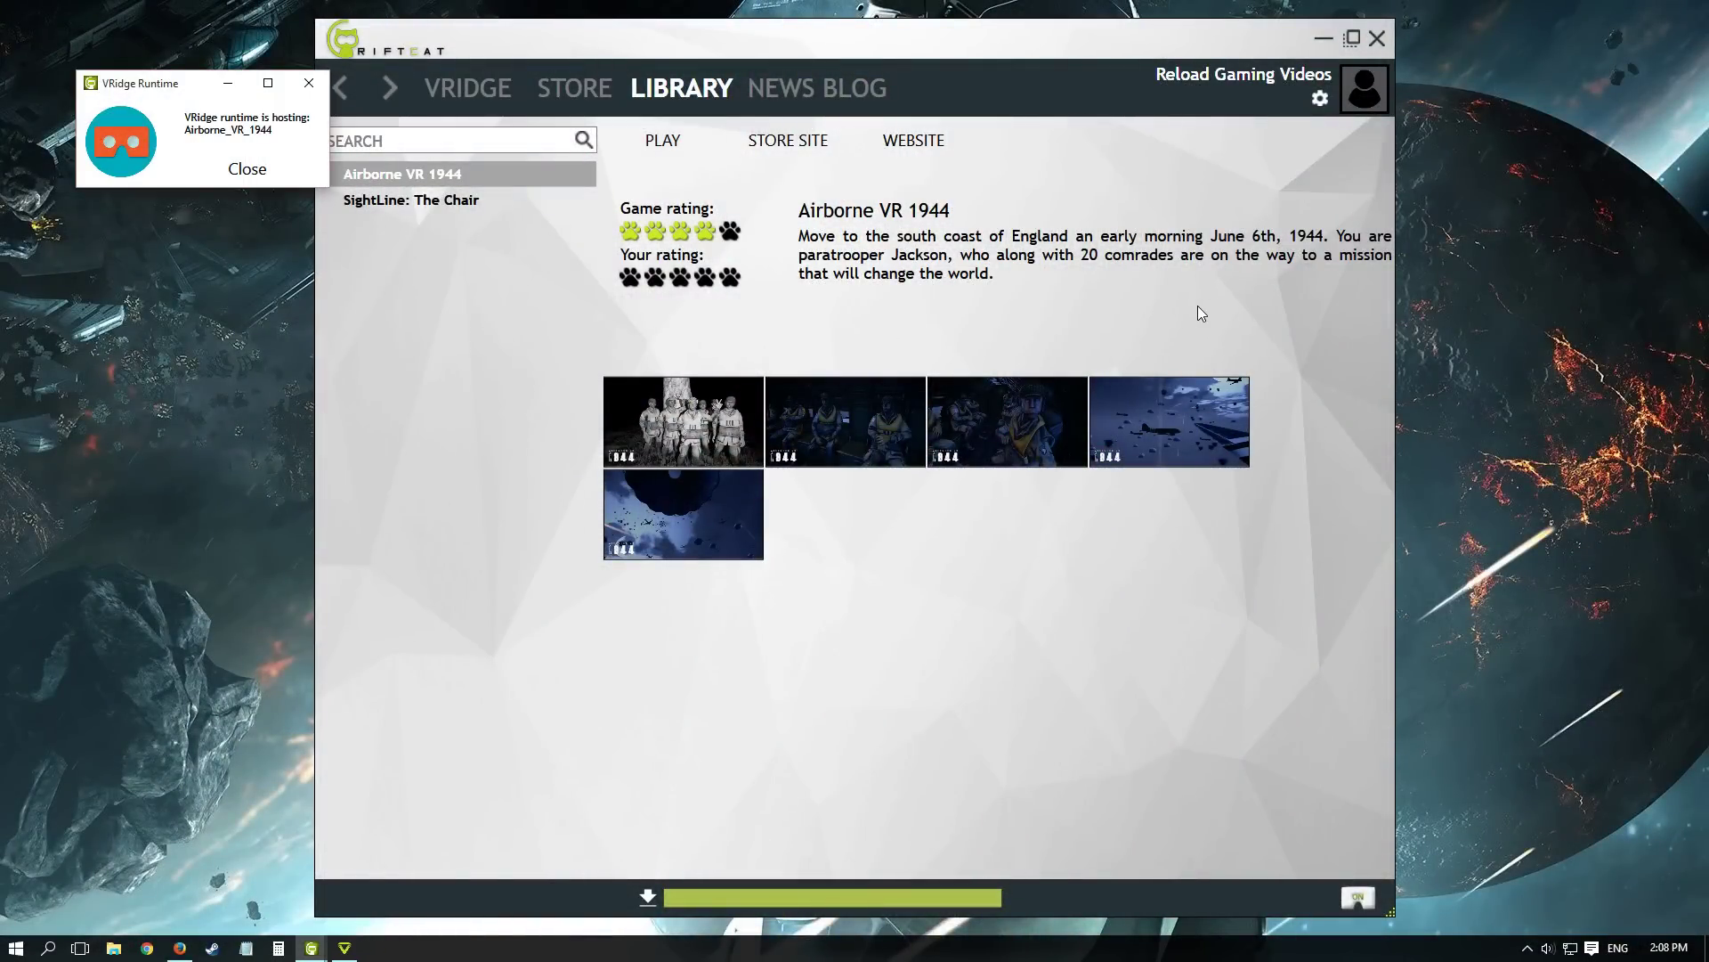
key(Return)
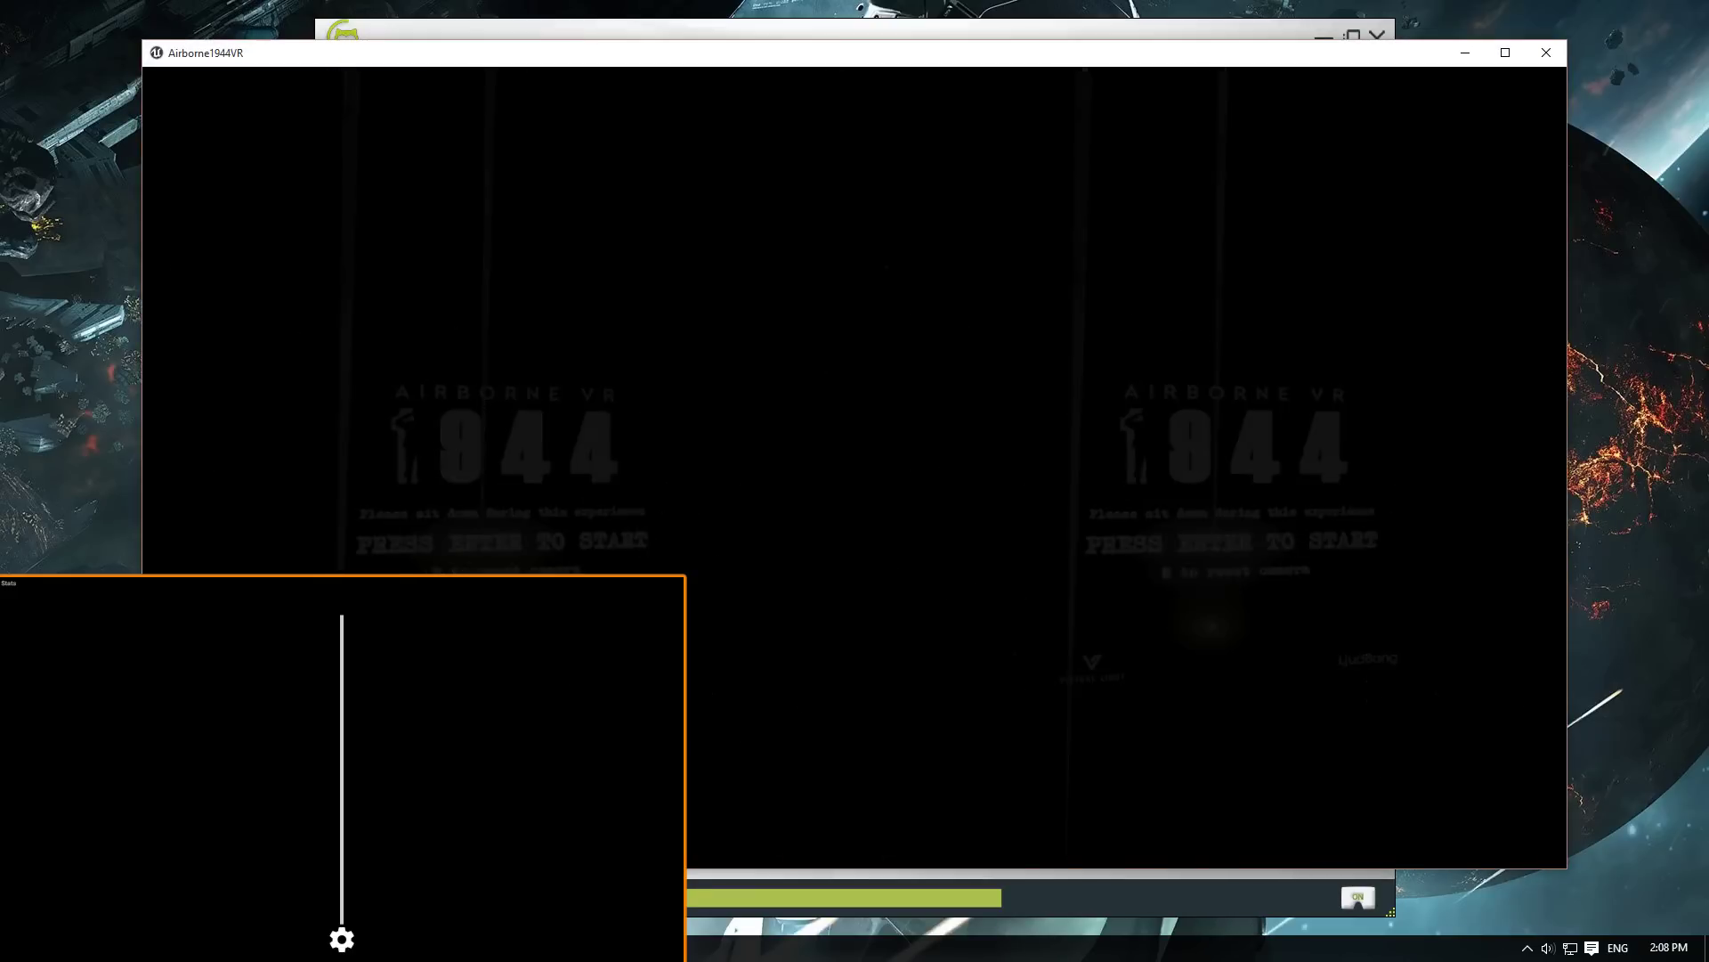